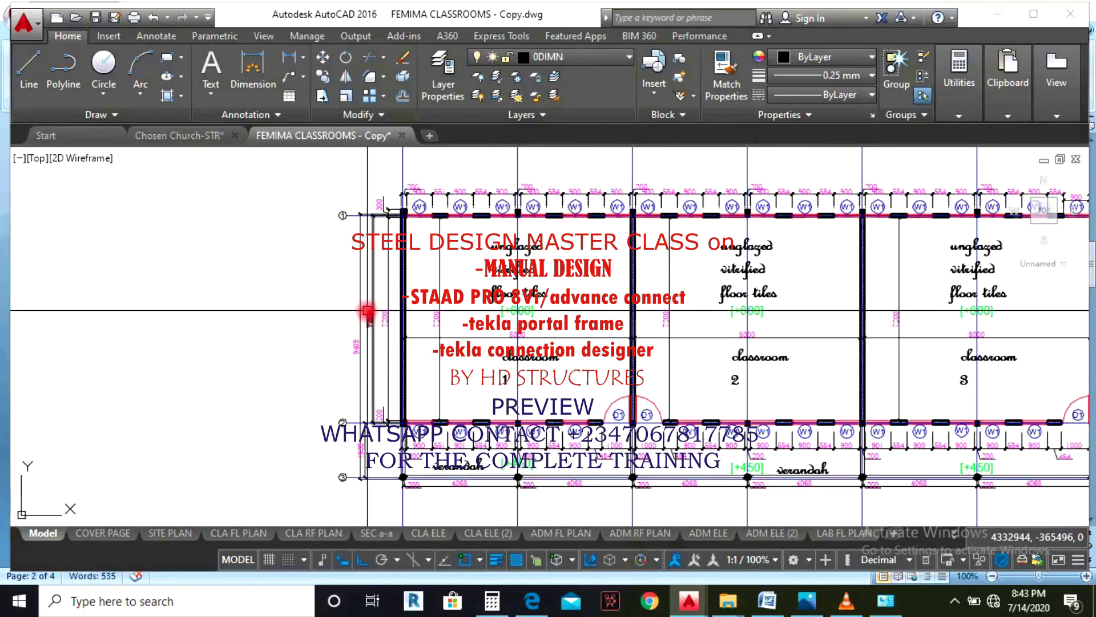
pyautogui.scroll(-1, 367, 301)
pyautogui.scroll(3, 342, 325)
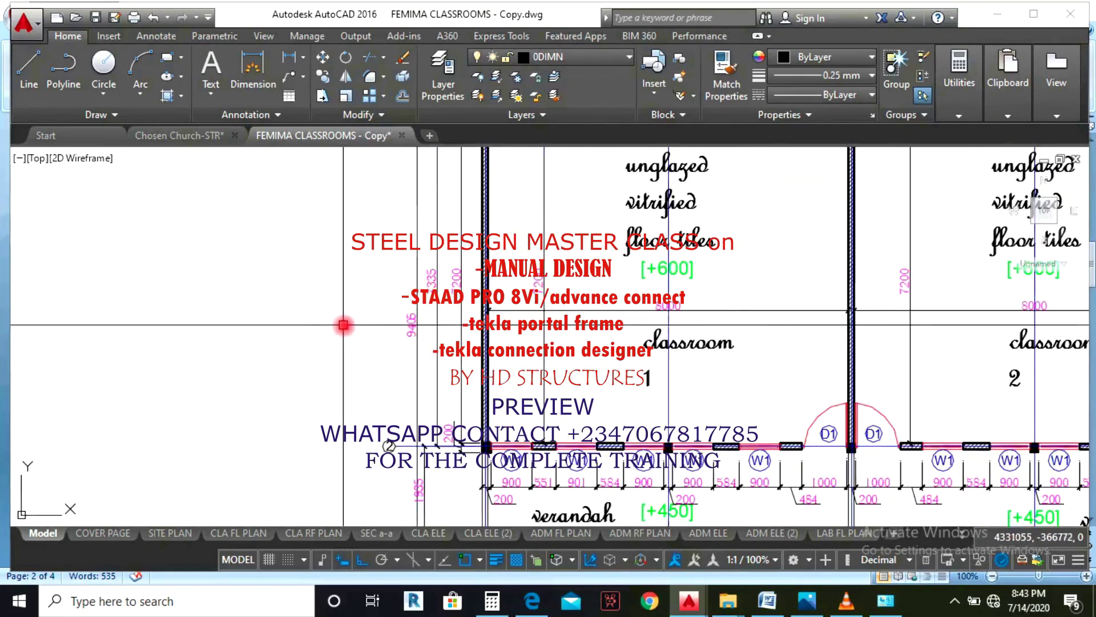
pyautogui.scroll(-2, 377, 352)
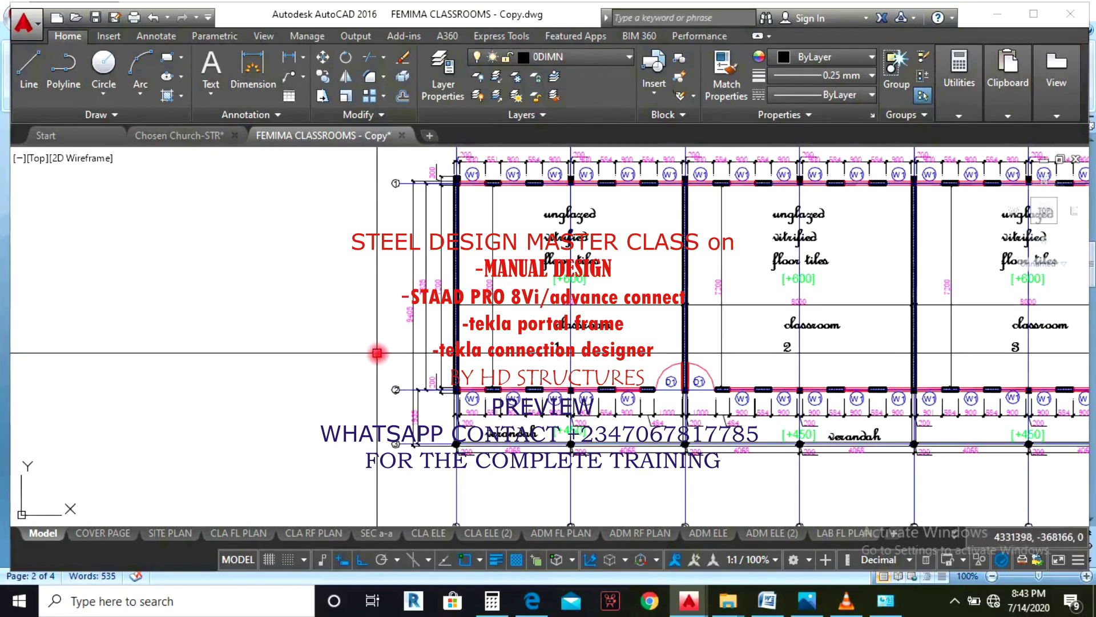
pyautogui.scroll(3, 394, 320)
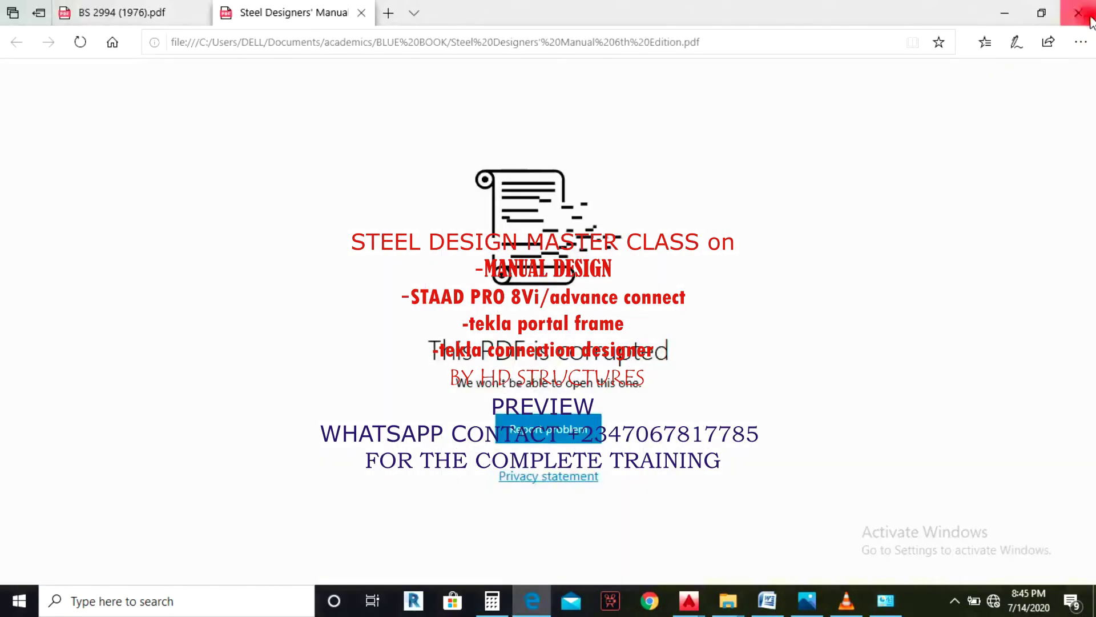
# Step: Close the corrupted PDF and reopen the Steel Designers' Manual in another reader
pyautogui.click(1088, 17)
pyautogui.rightClick(309, 270)
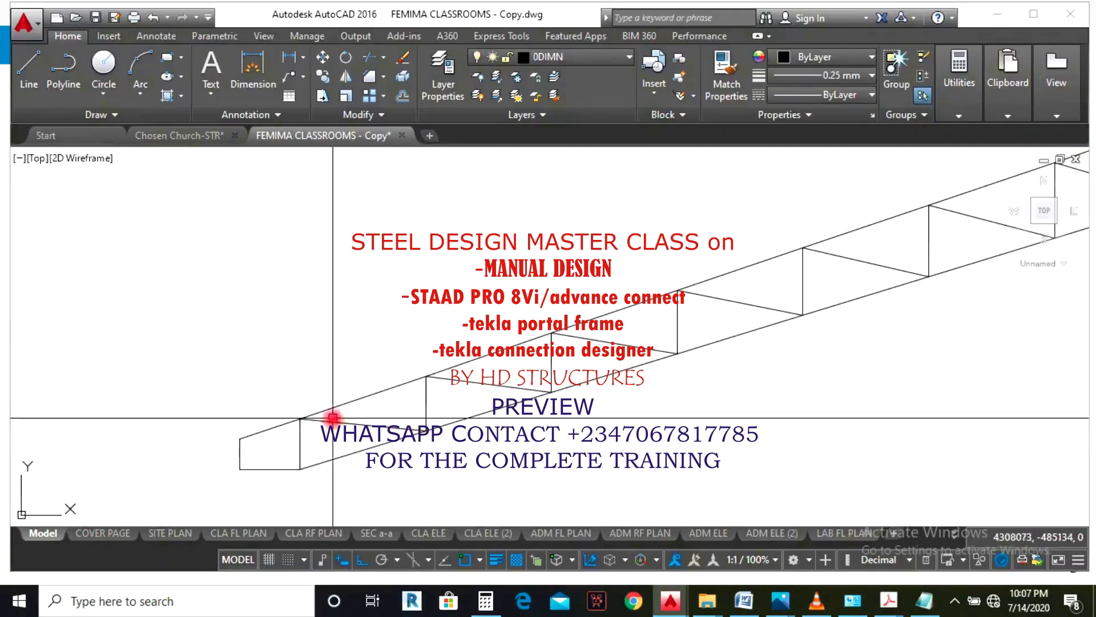
pyautogui.scroll(-3, 403, 420)
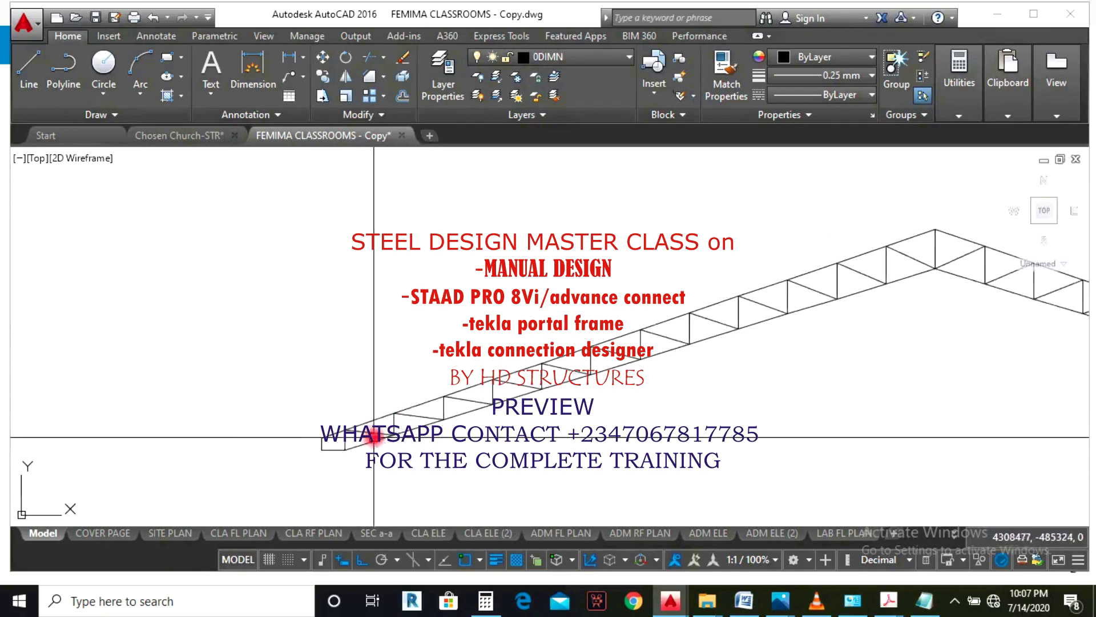
pyautogui.scroll(-2, 417, 420)
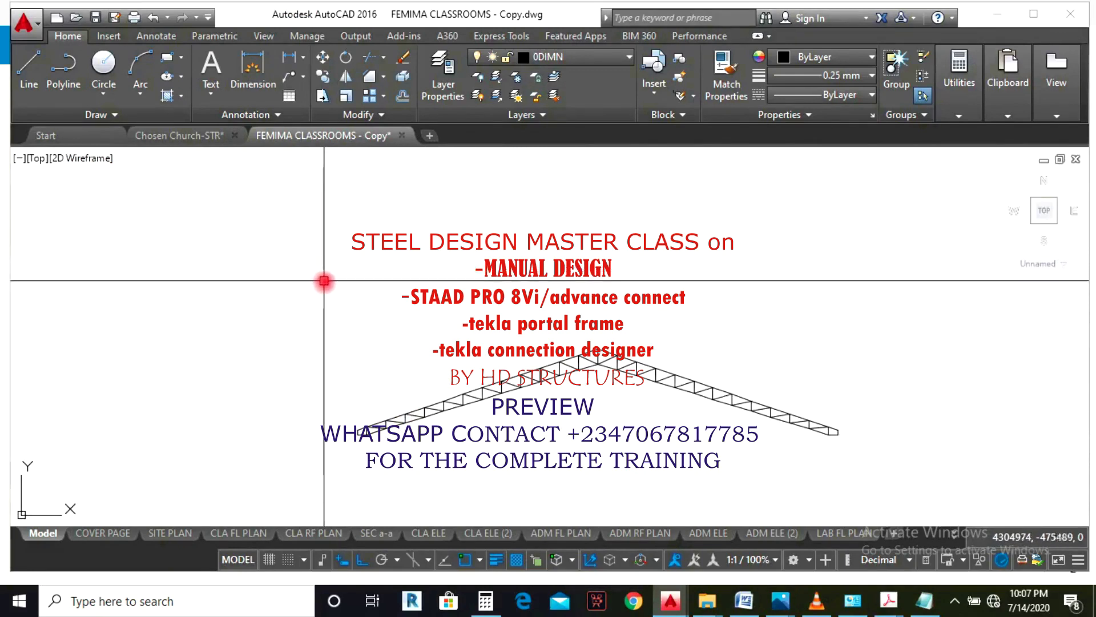
pyautogui.scroll(2, 331, 404)
pyautogui.scroll(2, 387, 380)
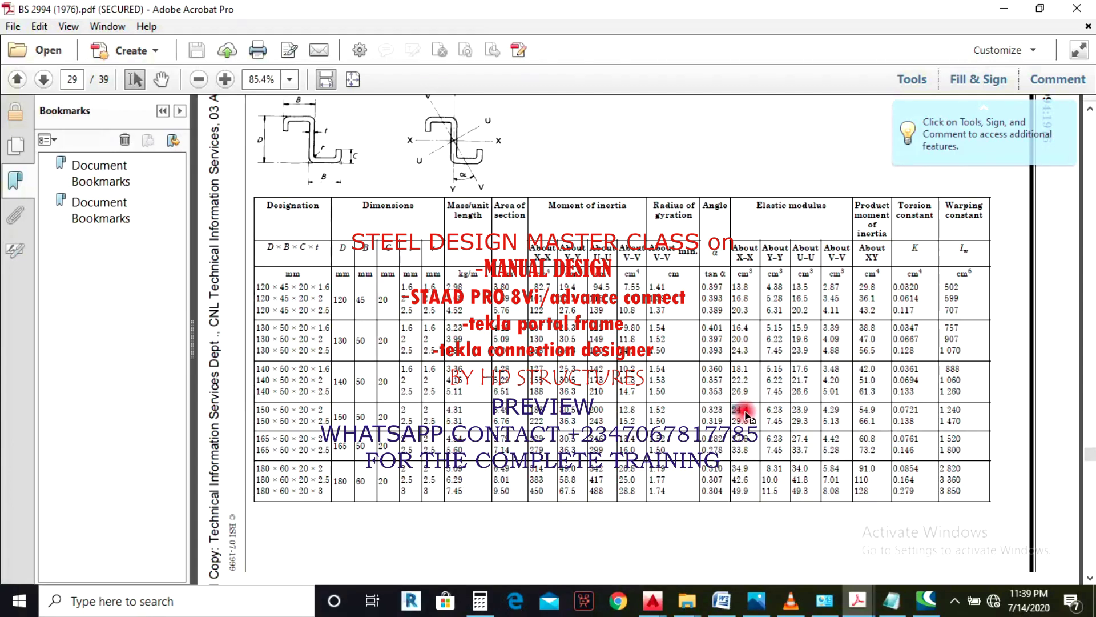
# Step: Switch from the truss drawing to the purlin calculation notes
pyautogui.click(891, 601)
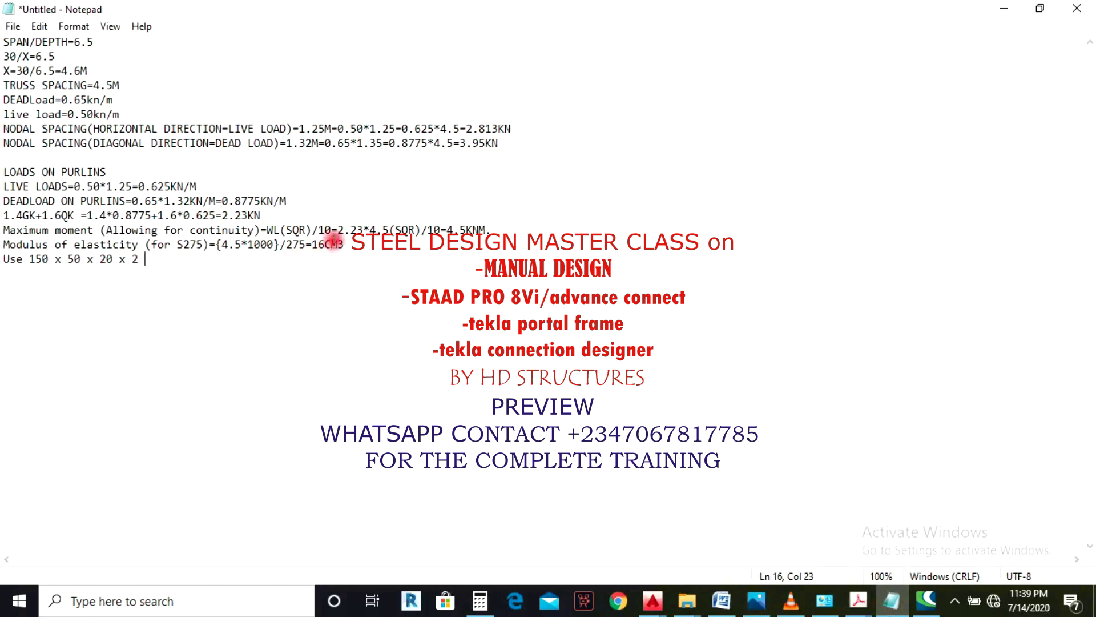
pyautogui.moveTo(325, 245); pyautogui.dragTo(312, 245)
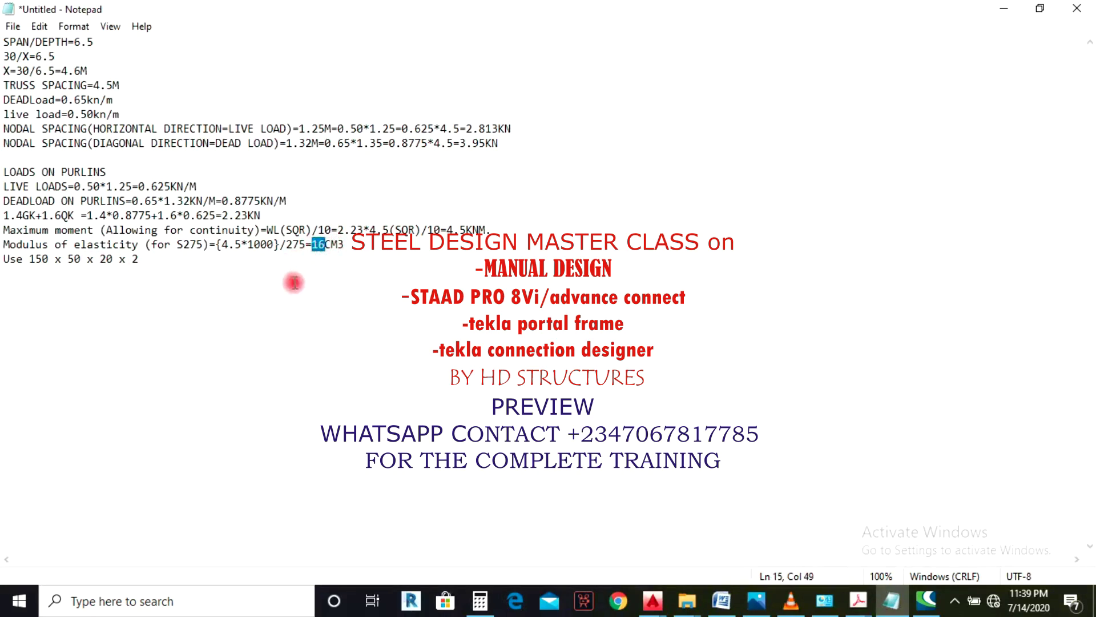
pyautogui.click(147, 260)
pyautogui.moveTo(3, 263)
pyautogui.mouseDown()
pyautogui.moveTo(163, 261)
pyautogui.moveTo(12, 262)
pyautogui.mouseUp()
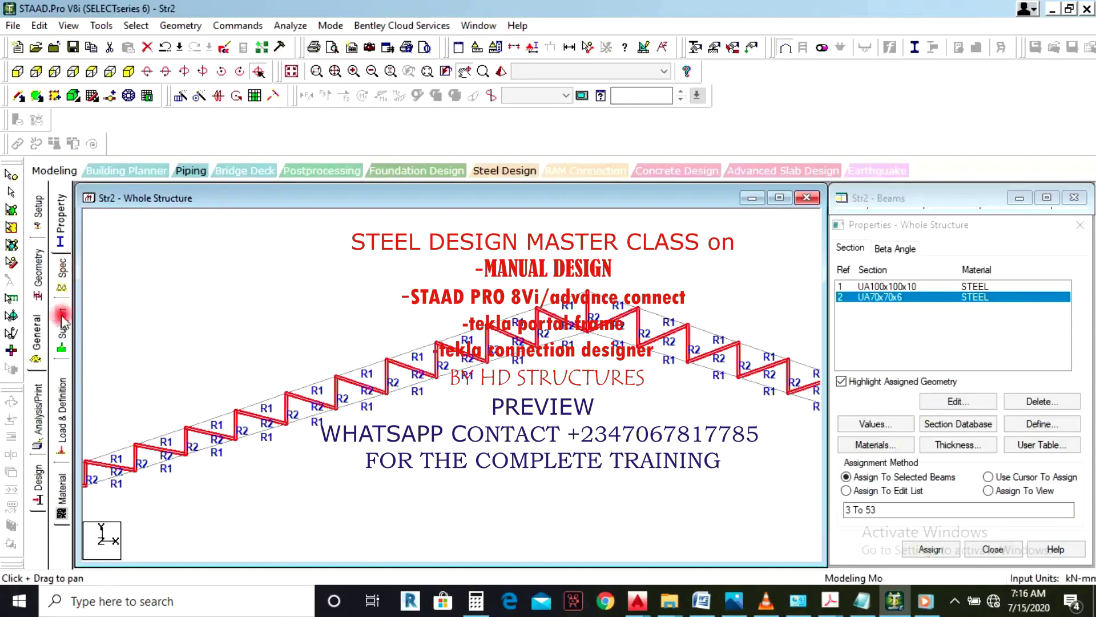
# Step: Add a new pinned support type to the model's support list
pyautogui.click(61, 321)
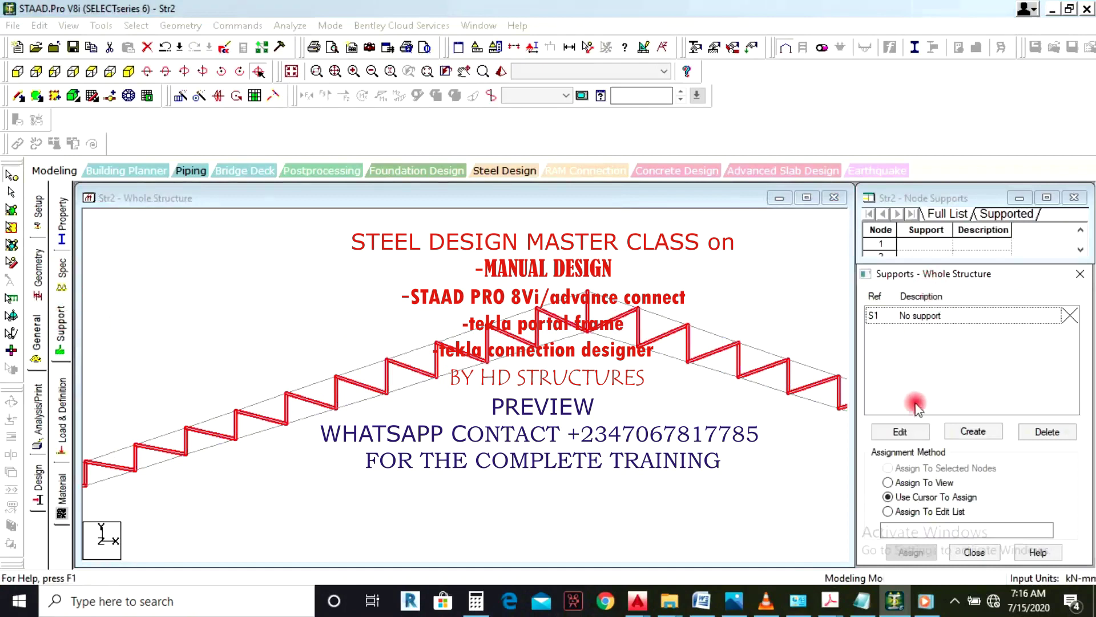
pyautogui.click(968, 433)
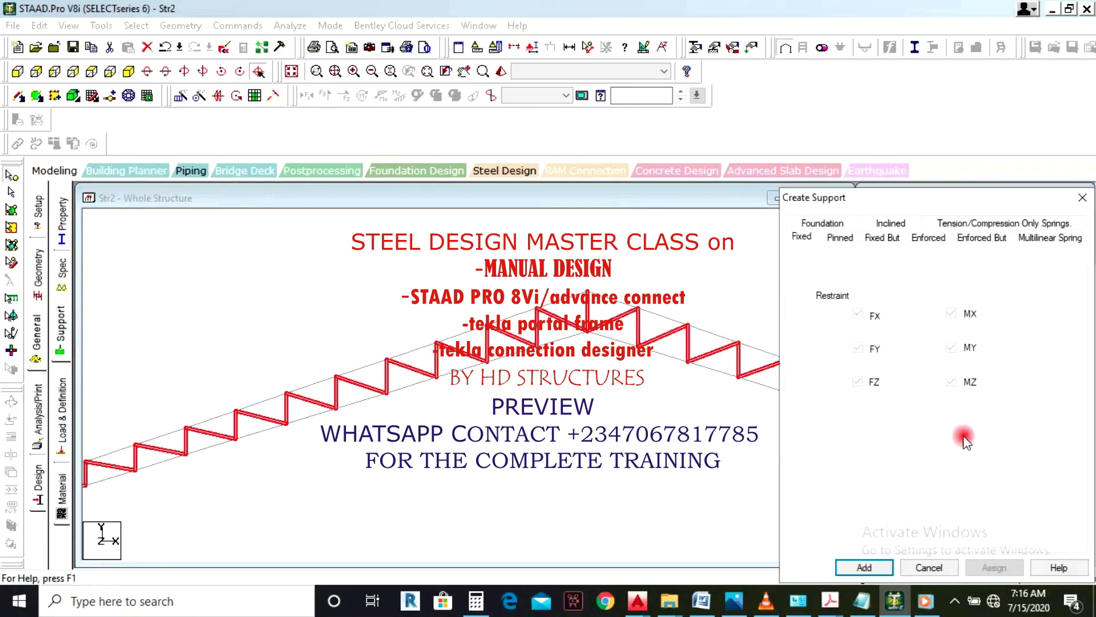
pyautogui.click(840, 237)
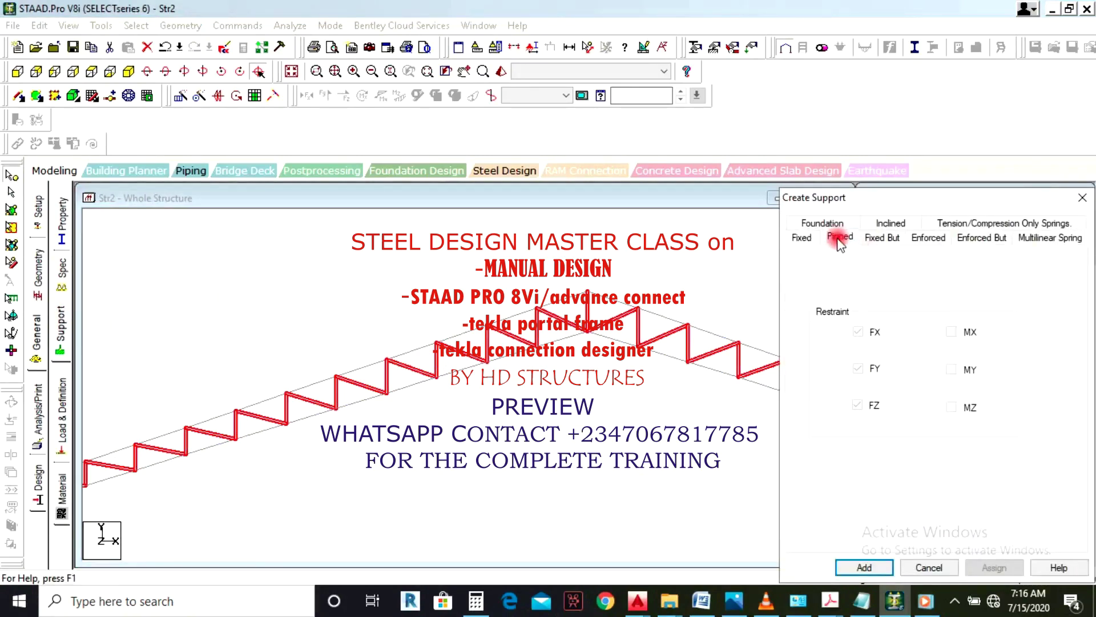
pyautogui.click(867, 567)
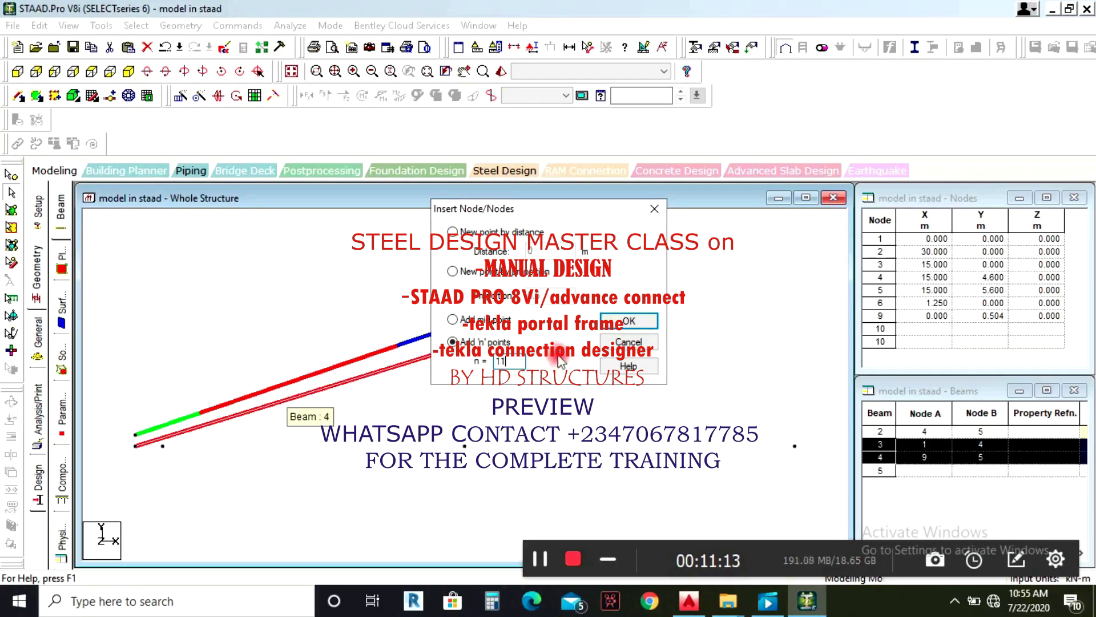
# Step: Insert 11 points along the beams and assign CH100X50X10 to all beams parallel to Y
pyautogui.click(628, 324)
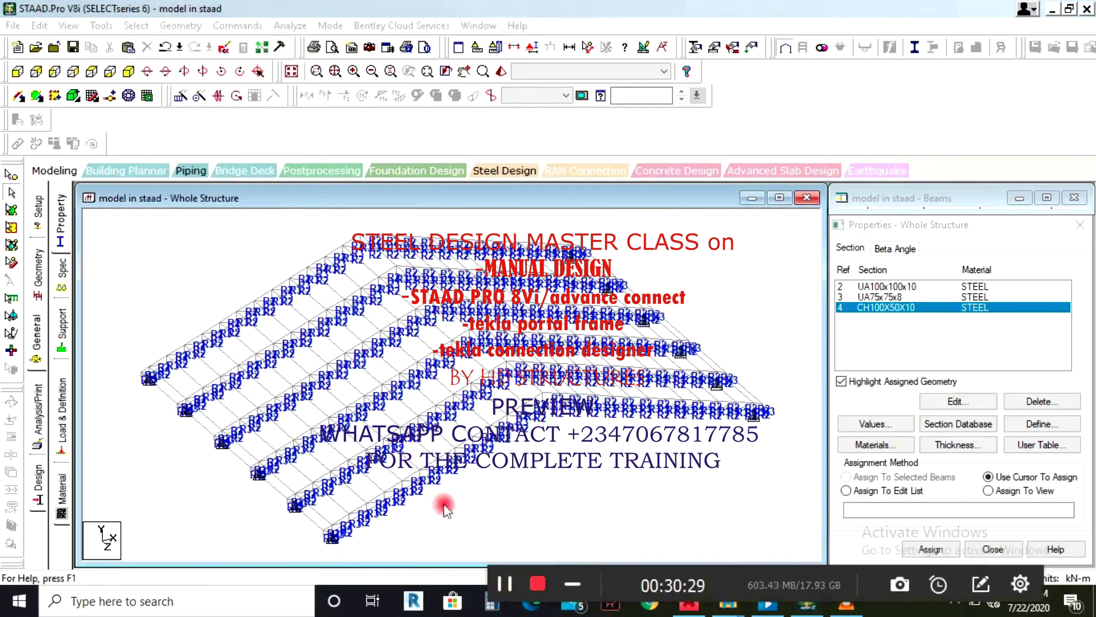
pyautogui.click(140, 27)
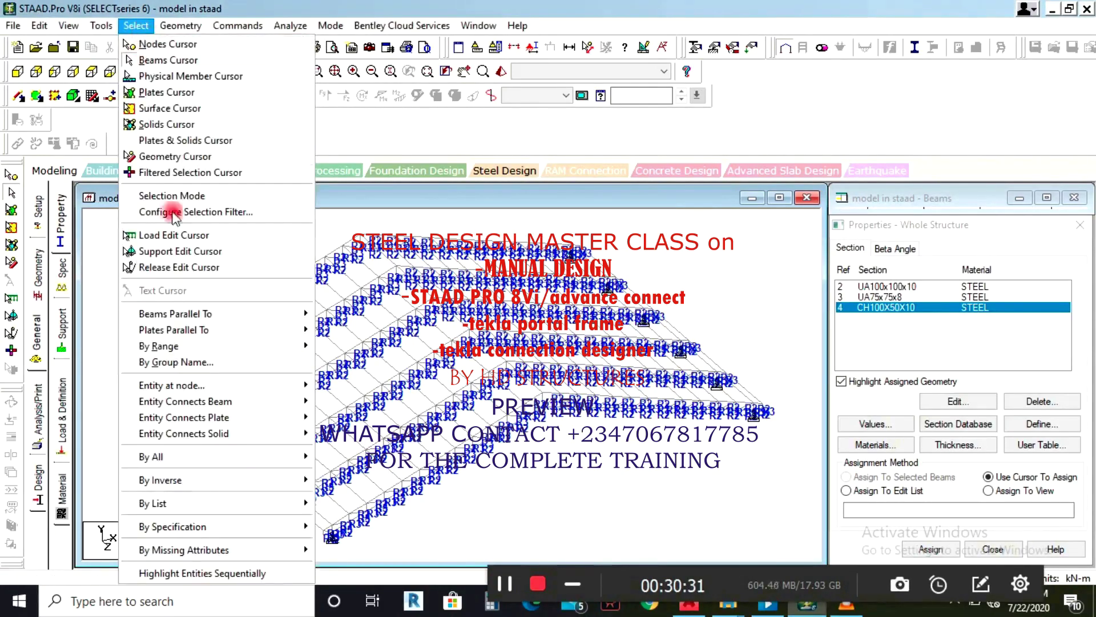
pyautogui.moveTo(175, 314)
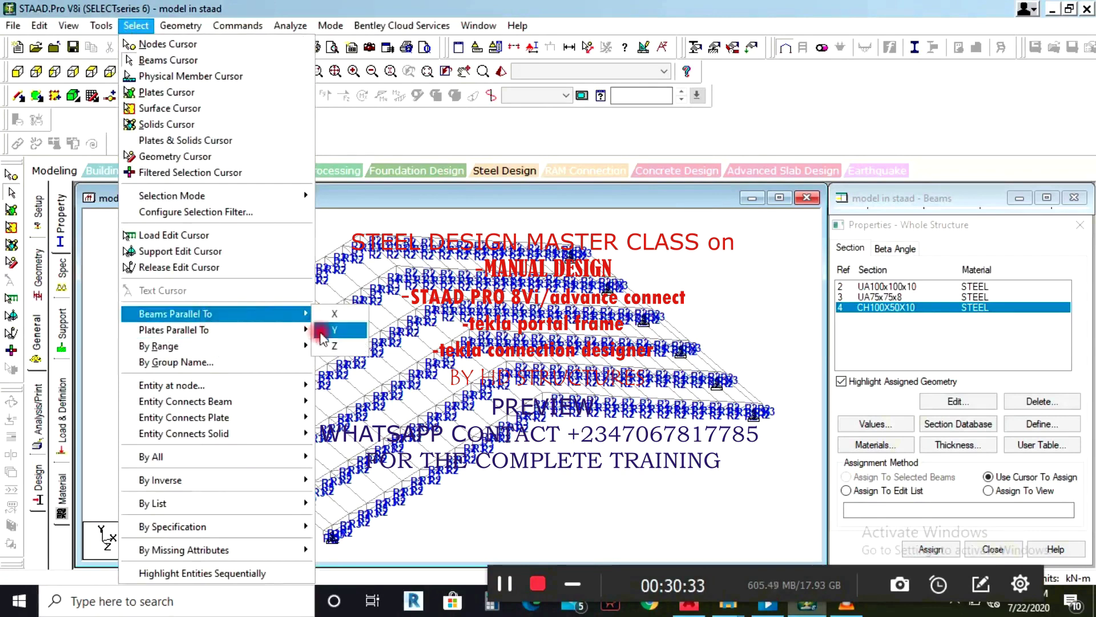
pyautogui.click(334, 345)
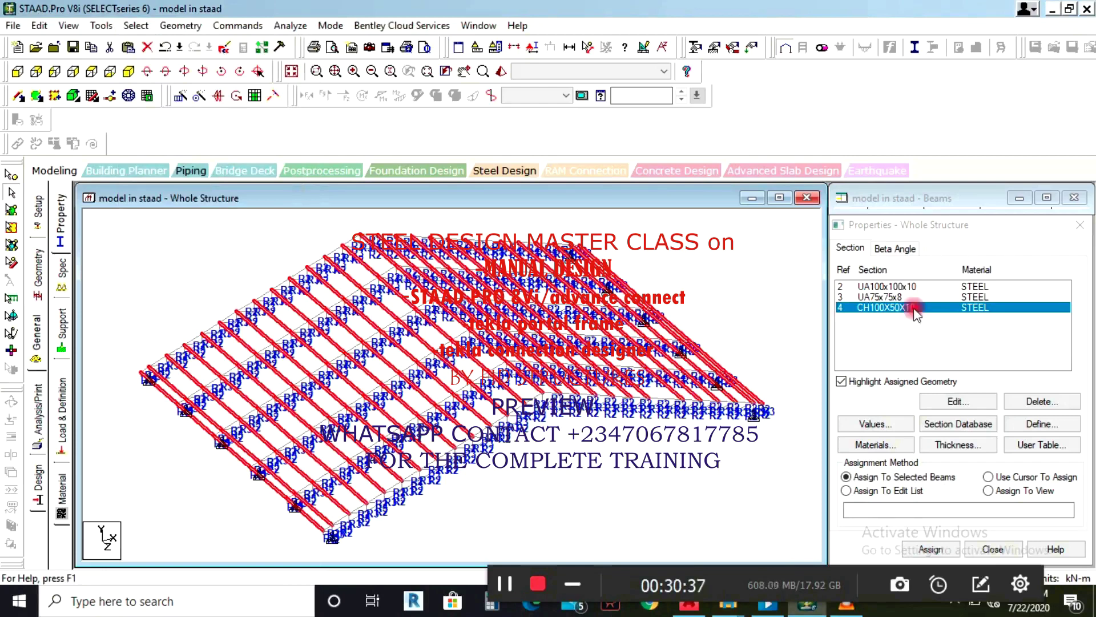
pyautogui.click(931, 548)
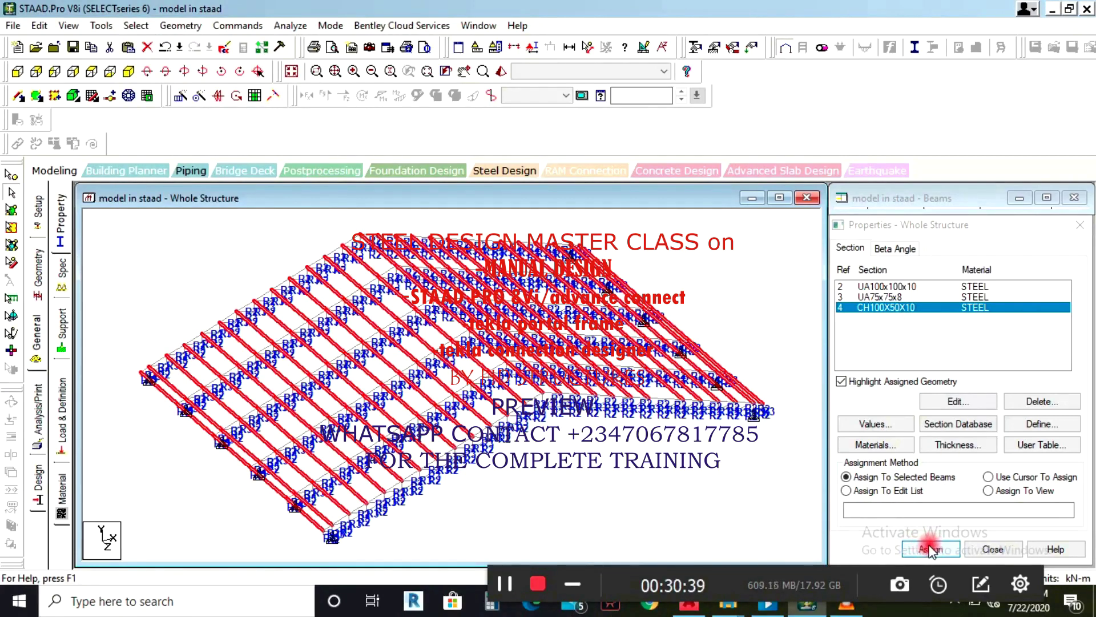
pyautogui.click(977, 430)
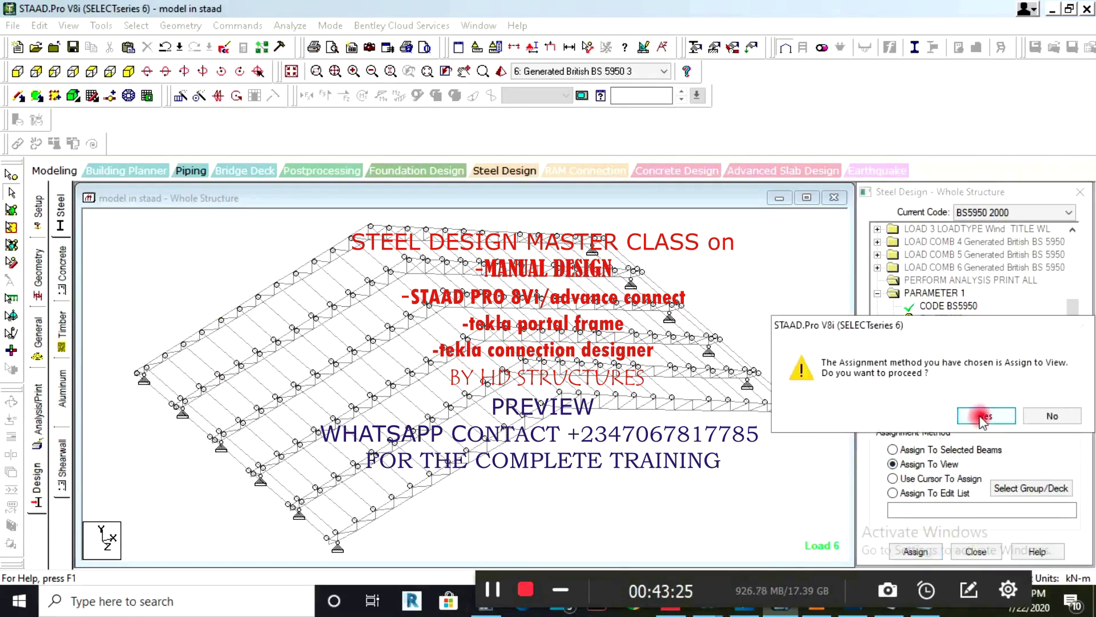
# Step: Apply the BS 5950 parameter to the whole structure and show load case 4 support reactions
pyautogui.click(981, 418)
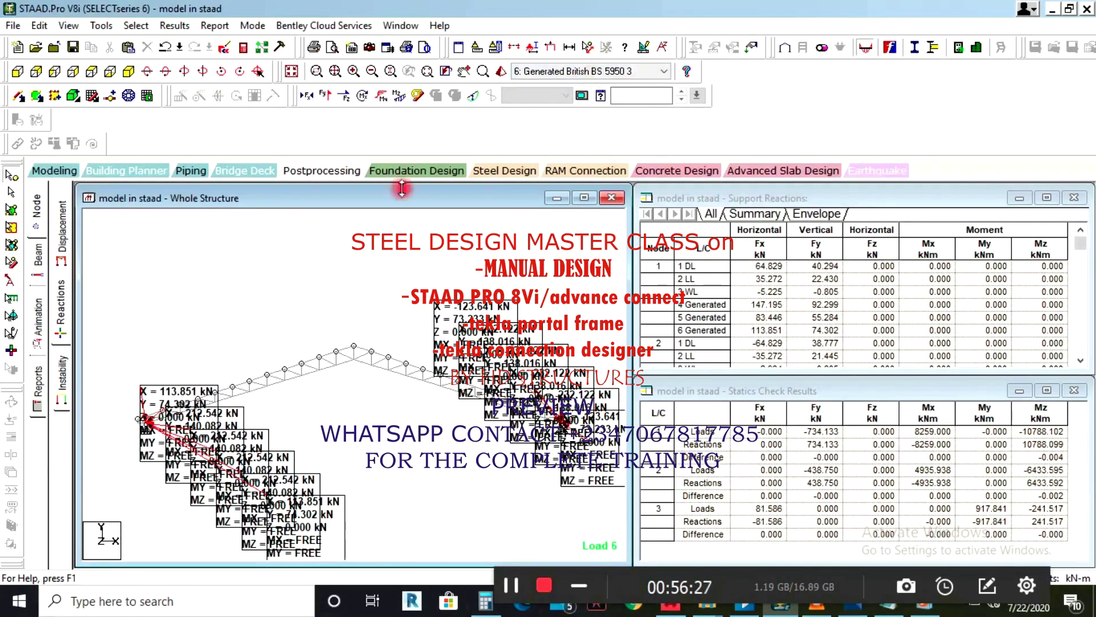
pyautogui.click(599, 72)
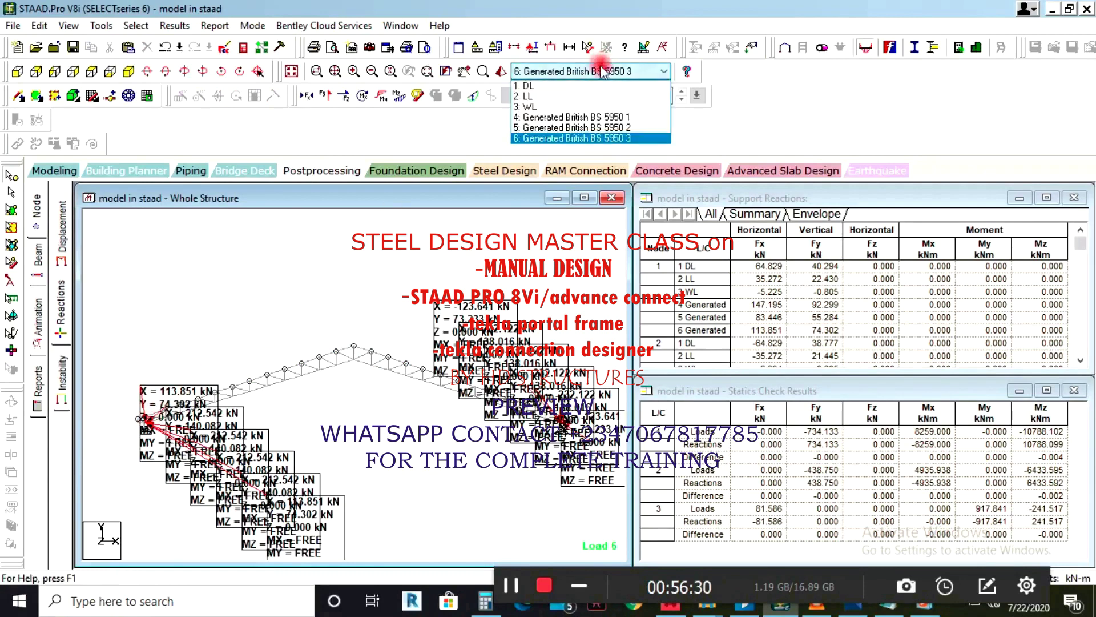
pyautogui.click(594, 118)
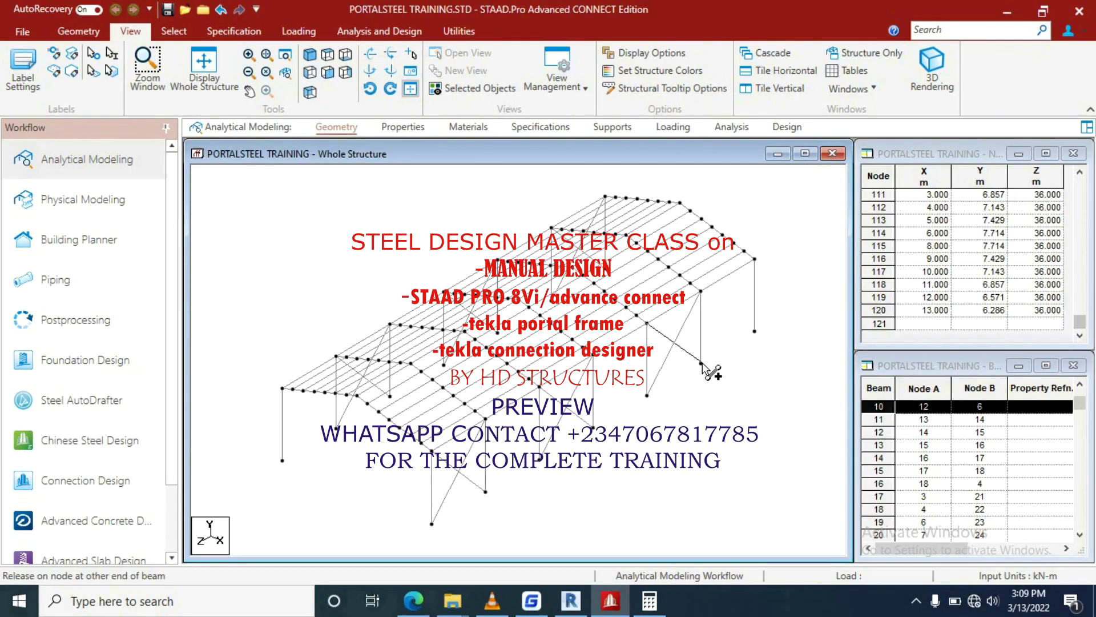
# Step: Add a beam between two roof nodes of the portal frame
pyautogui.moveTo(708, 370); pyautogui.dragTo(708, 371)
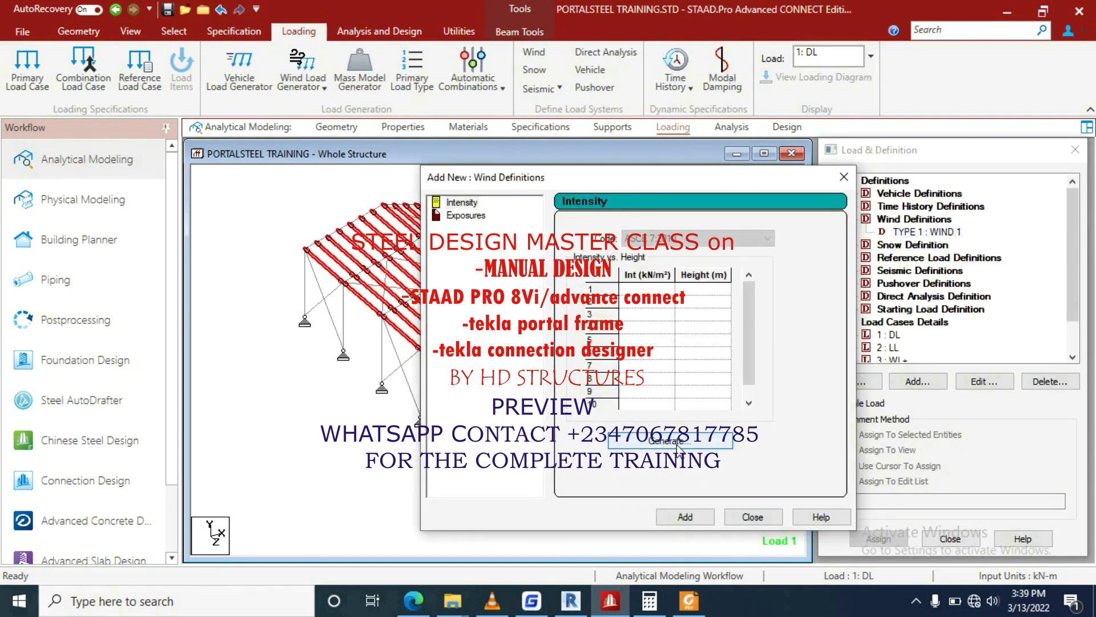
# Step: Generate ASCE-7 wind loads with a basic wind speed of 36 m/sec
pyautogui.click(667, 441)
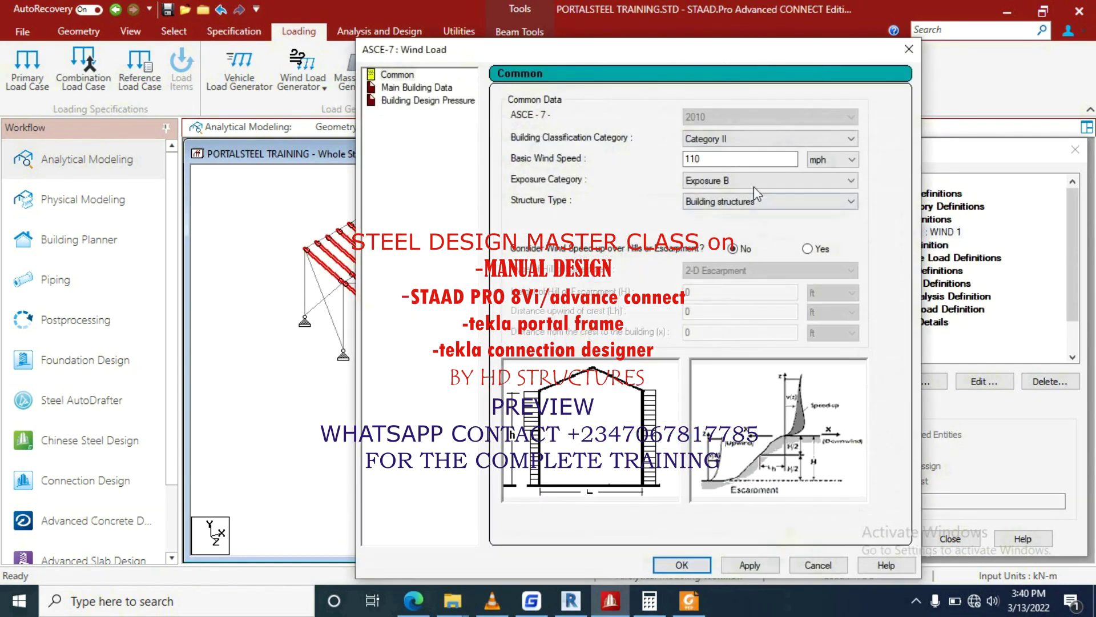
pyautogui.click(713, 157)
pyautogui.write('36')
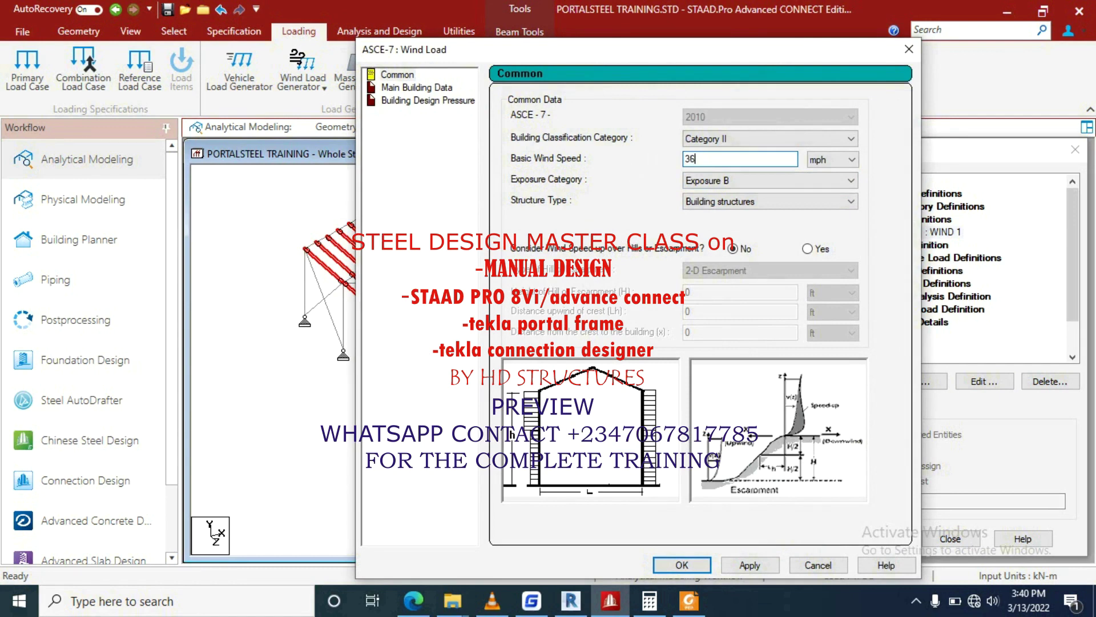
pyautogui.click(824, 161)
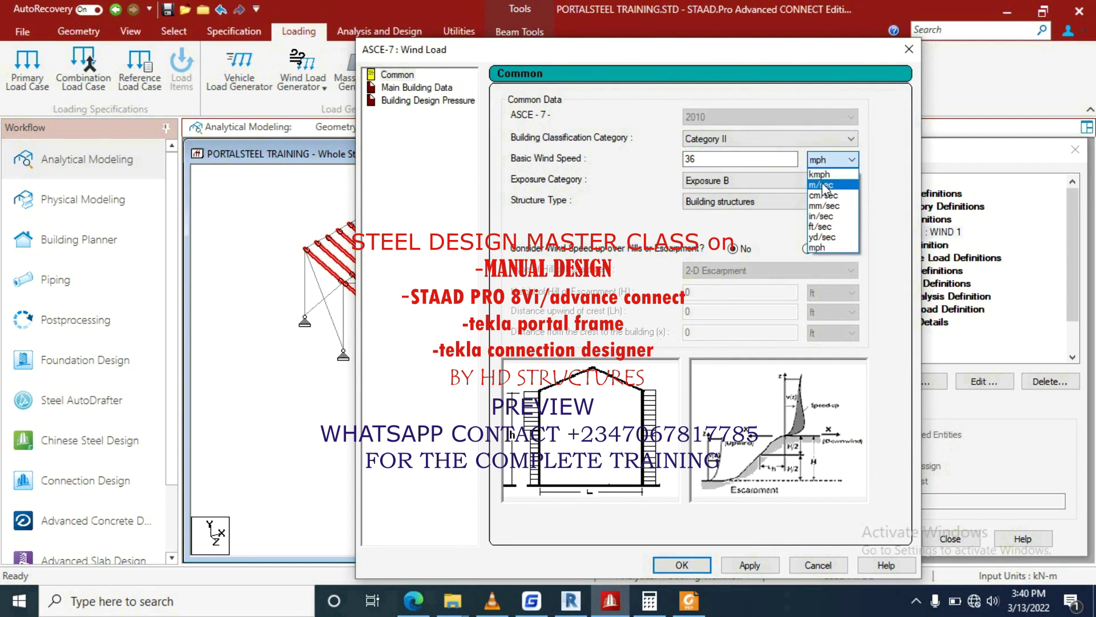
pyautogui.click(824, 186)
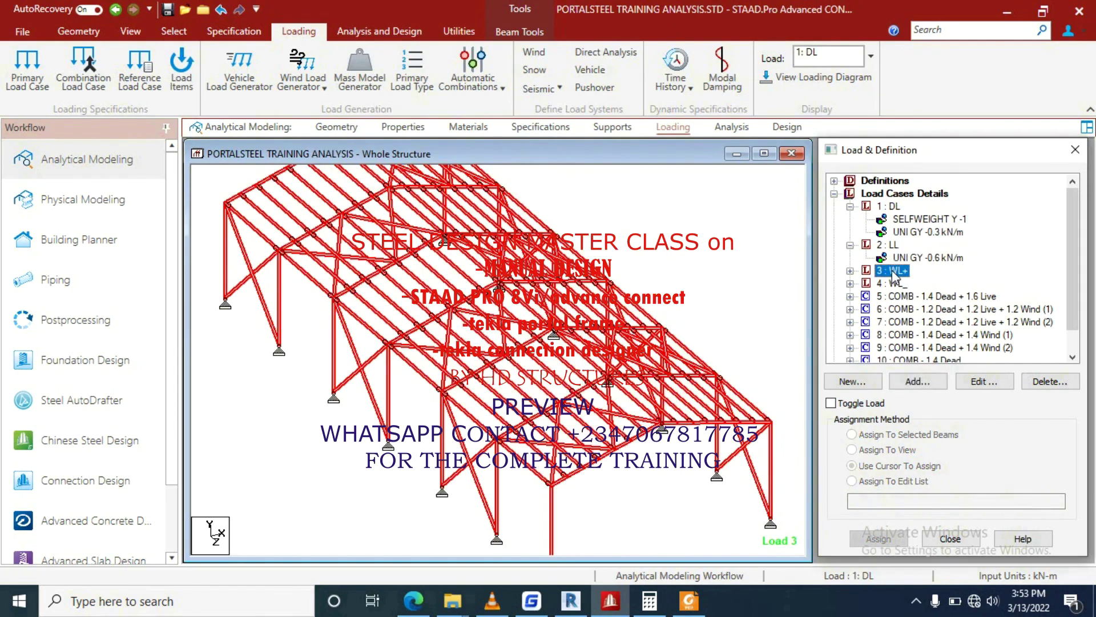
# Step: Open the live load's UNI GY -0.6 kN/m for editing, then return to the portal frame span settings
pyautogui.click(922, 258)
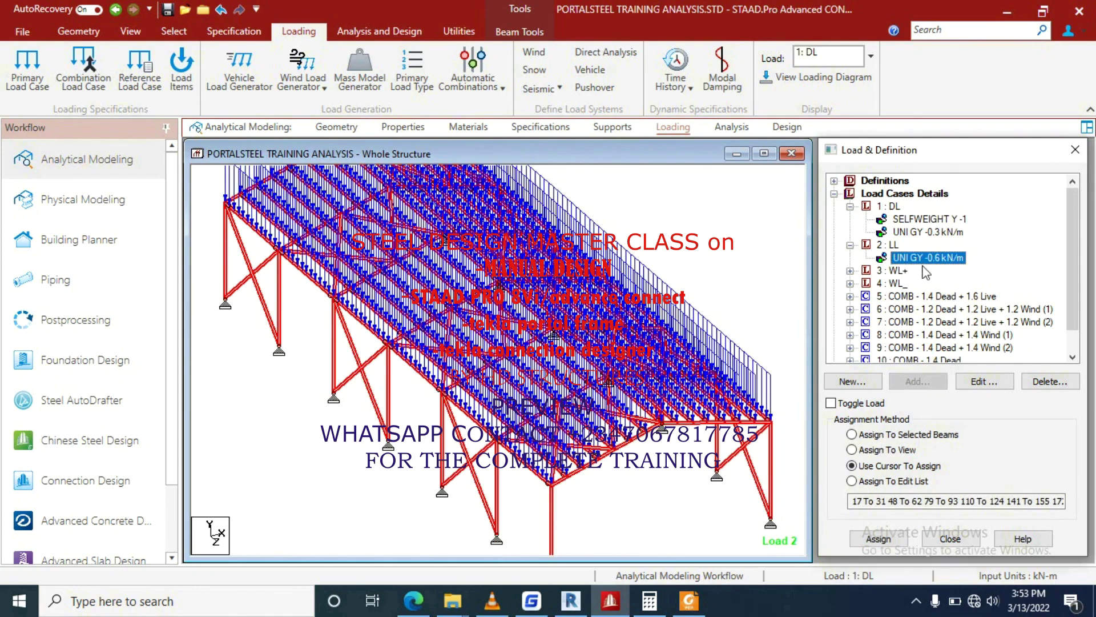
pyautogui.click(984, 382)
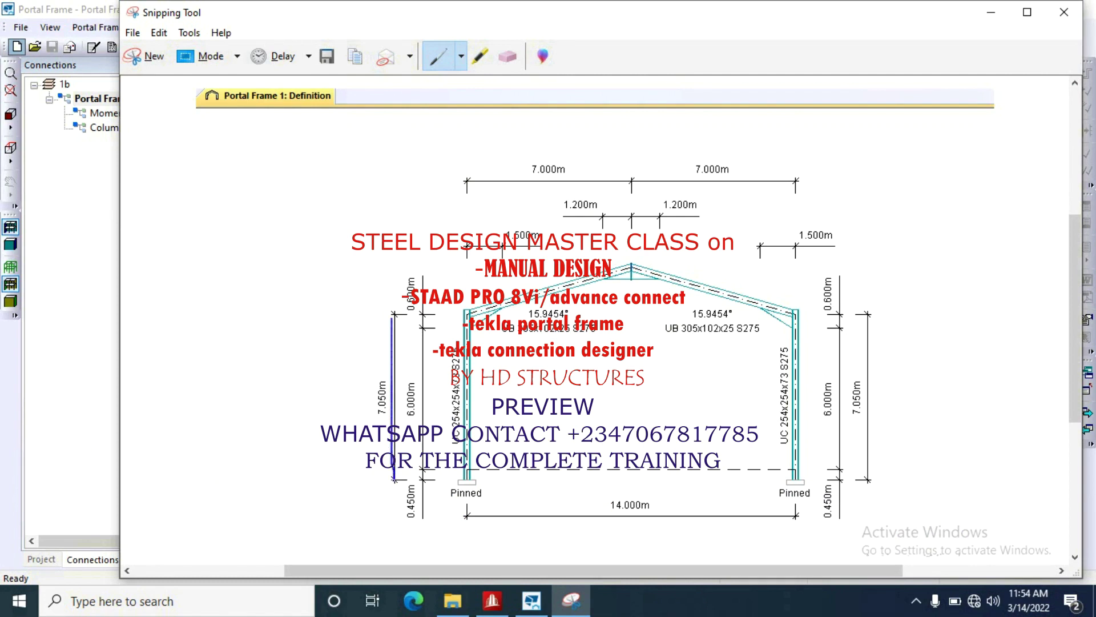
pyautogui.moveTo(394, 476); pyautogui.dragTo(392, 317)
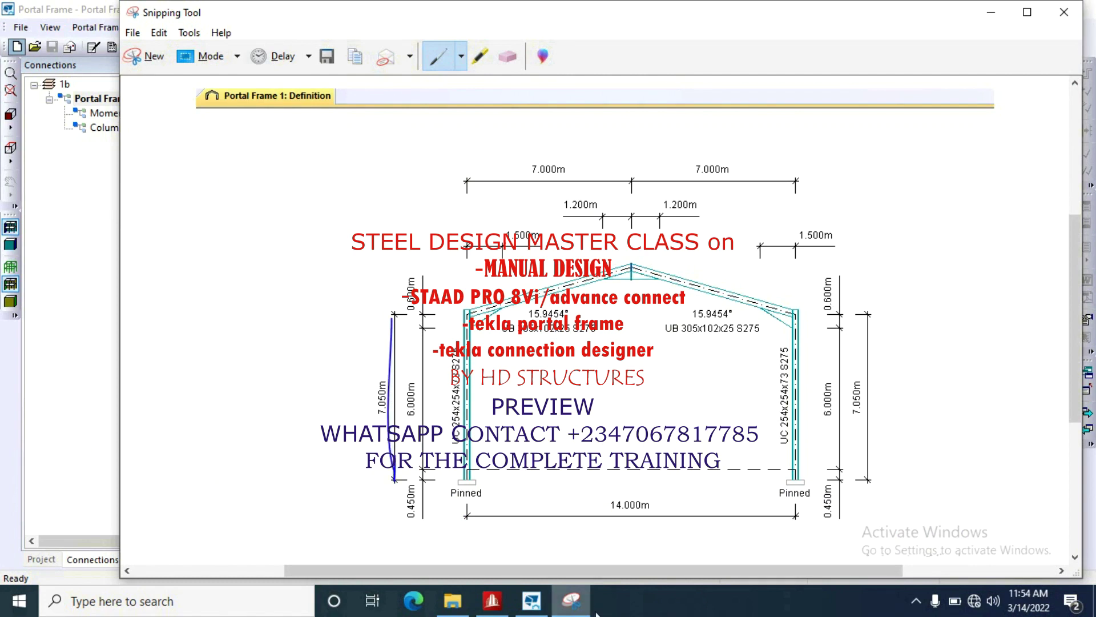
pyautogui.click(531, 600)
# Step: Set span 1's left eaves level to 7 m and pick the Self weight load case
pyautogui.click(345, 410)
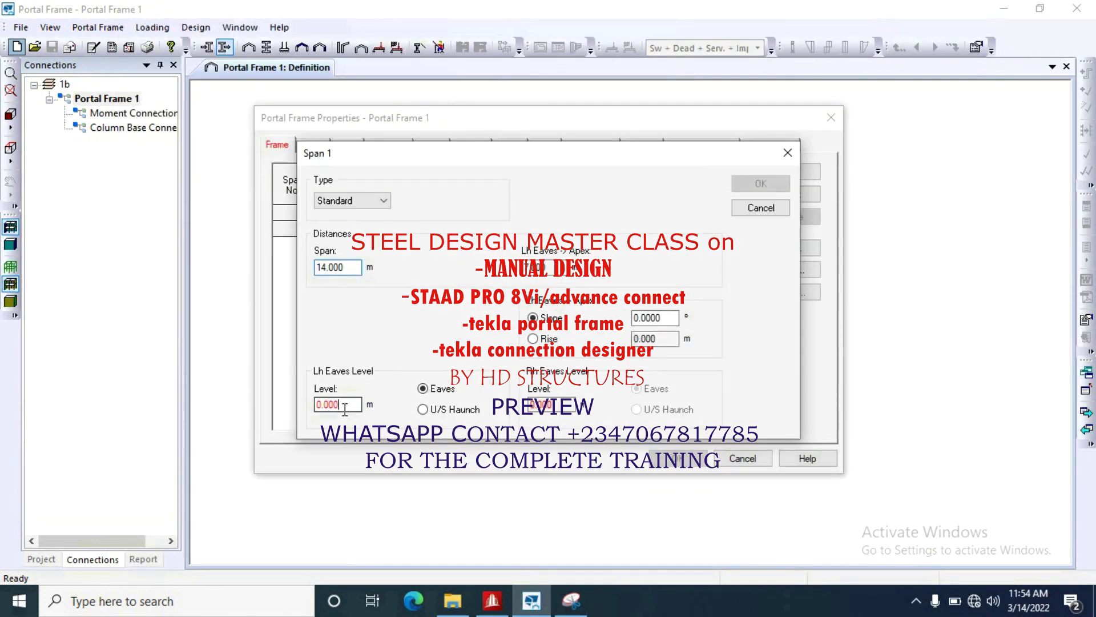
pyautogui.write('7')
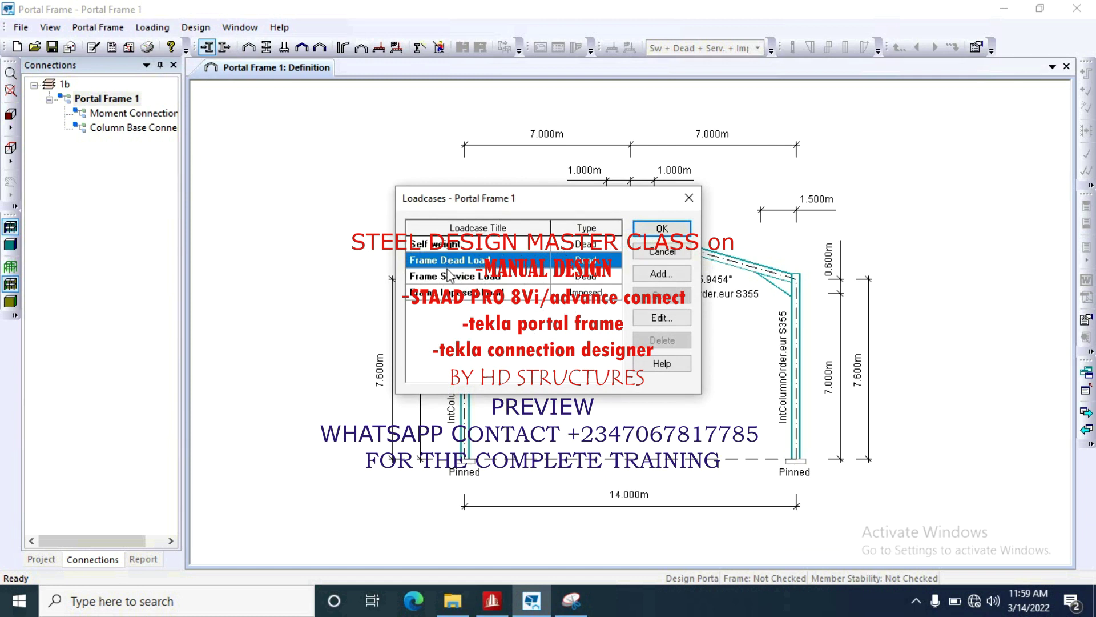
pyautogui.click(594, 245)
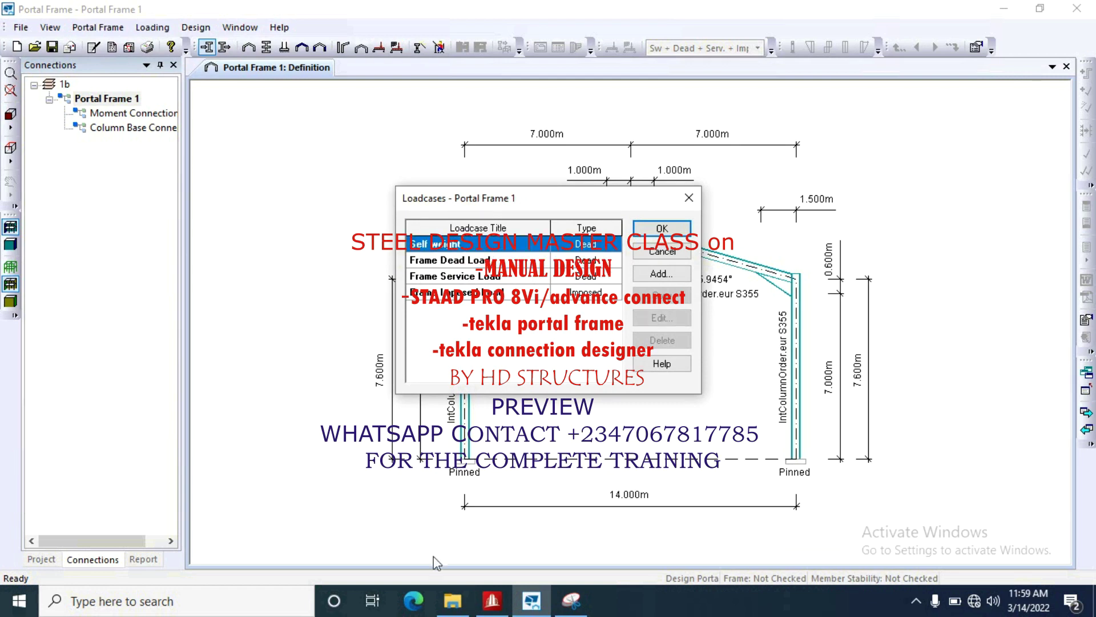
pyautogui.click(452, 600)
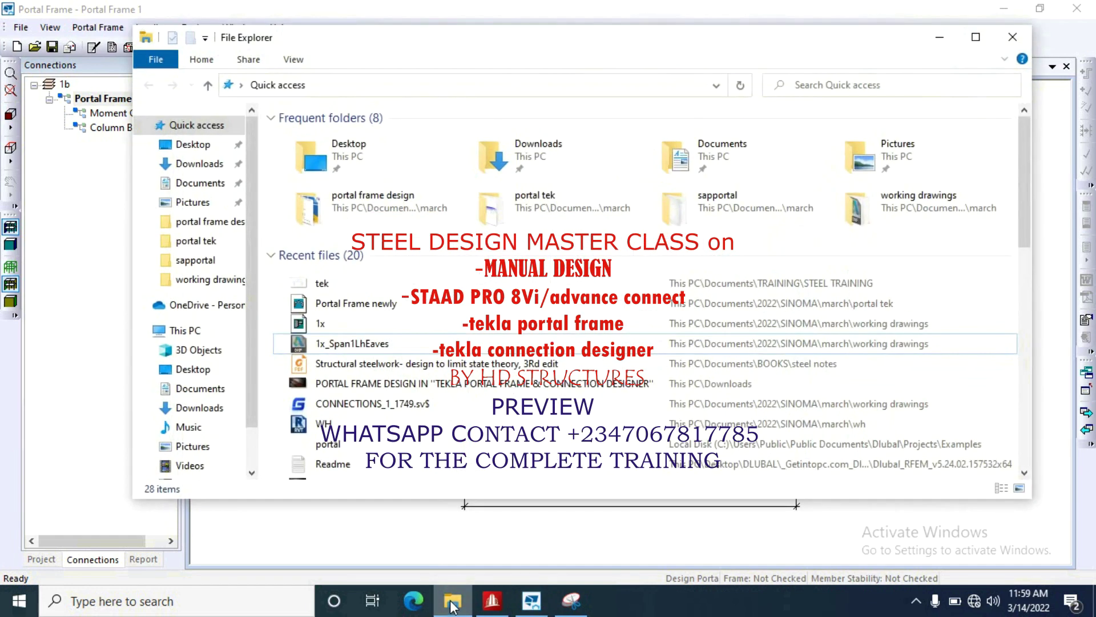
# Step: Open the Structural steelwork limit-state design book from recent files
pyautogui.click(409, 371)
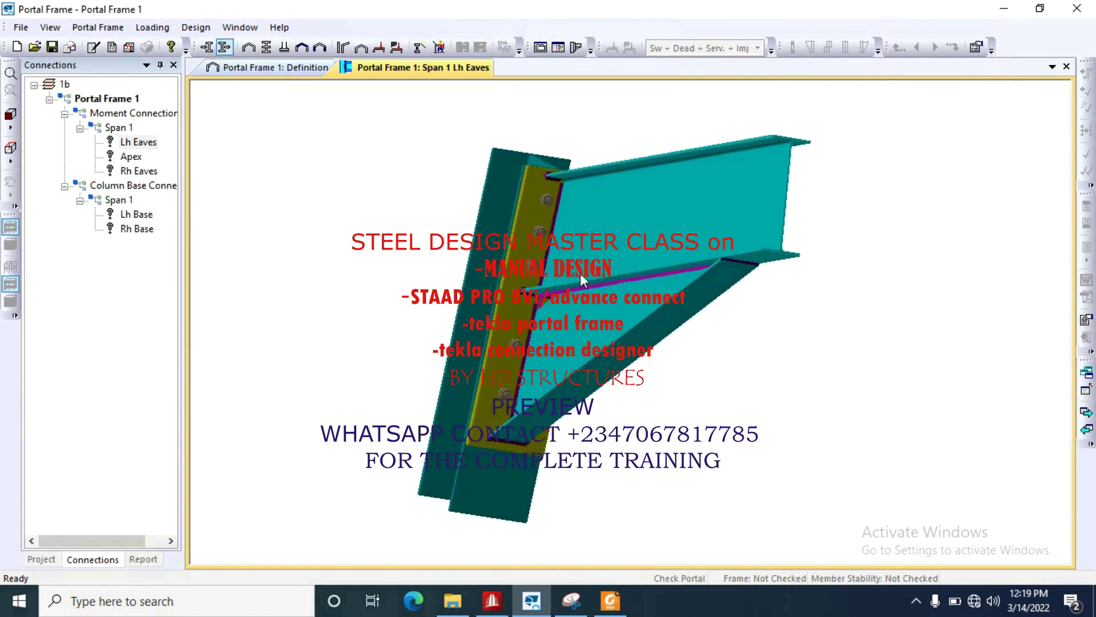
pyautogui.scroll(2, 581, 273)
pyautogui.scroll(-2, 547, 203)
pyautogui.scroll(-2, 547, 203)
# Step: Run Design Connection on the left eaves moment connection and dismiss the all-pass check results
pyautogui.rightClick(558, 210)
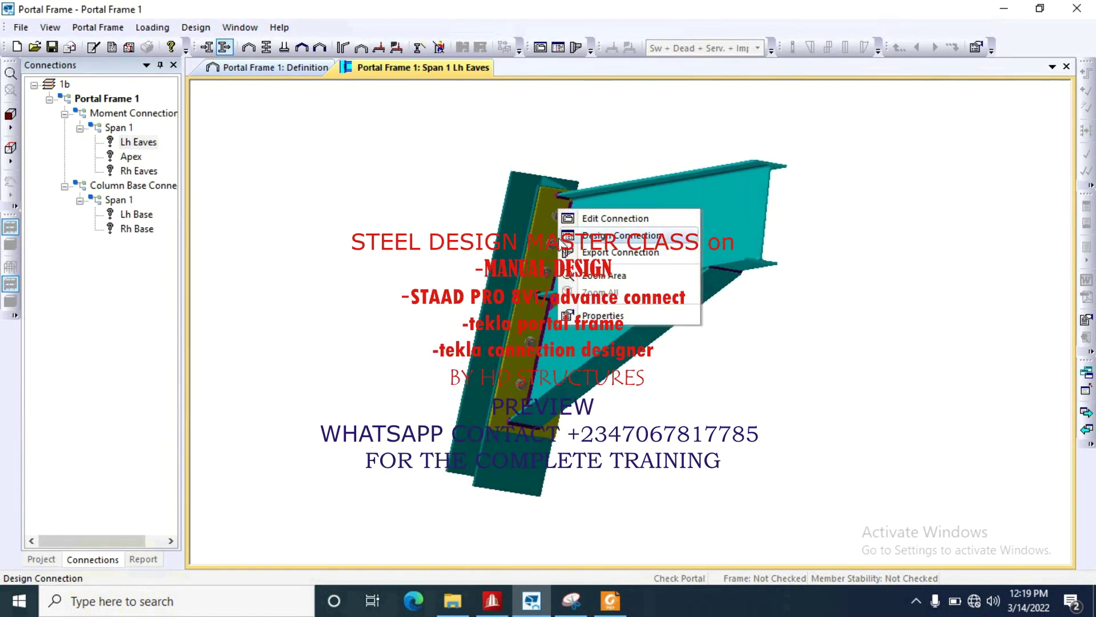
pyautogui.click(605, 239)
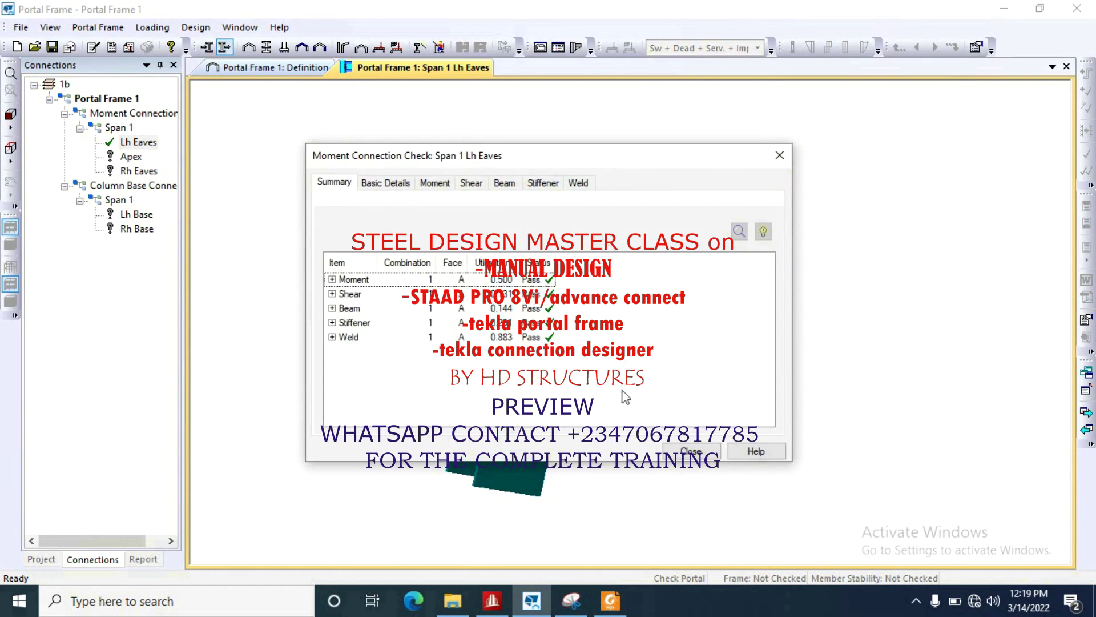
pyautogui.click(685, 454)
# Step: Bring up the eaves connection's beam-to-column settings via Edit Connection
pyautogui.rightClick(562, 249)
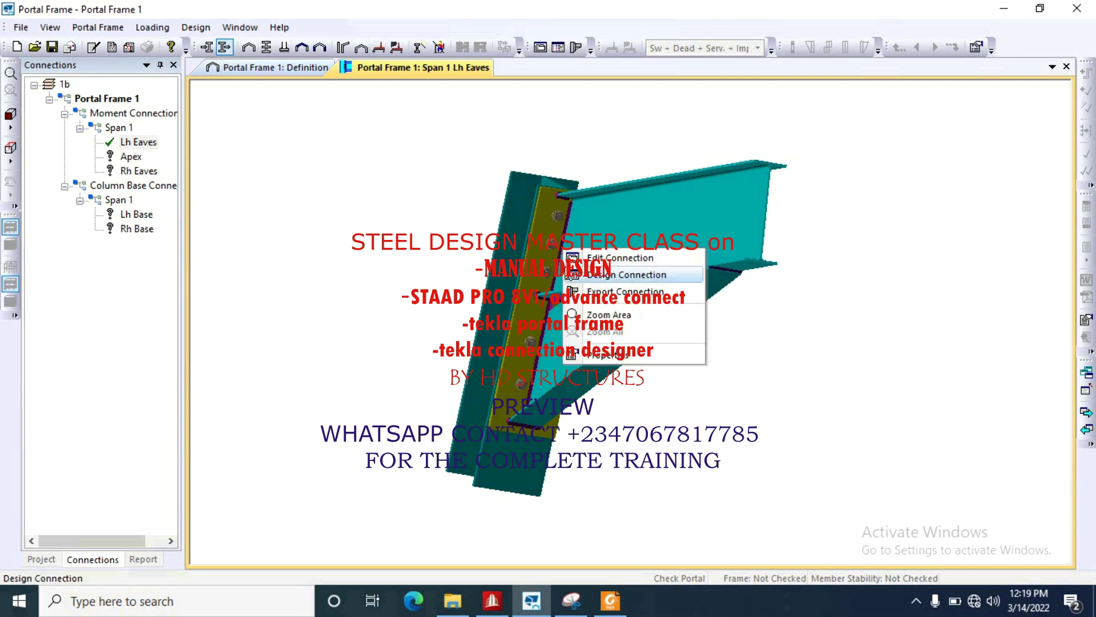
pyautogui.click(600, 257)
# Step: Review the connection's load combinations, stiffeners and Face A / Face C beam details
pyautogui.click(466, 86)
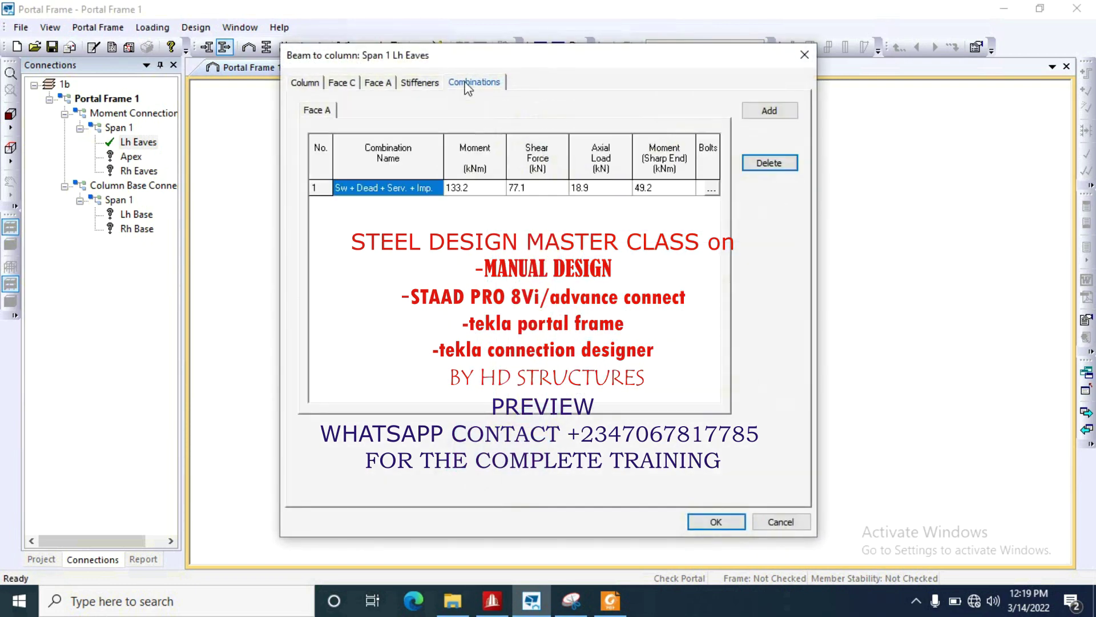
pyautogui.click(401, 86)
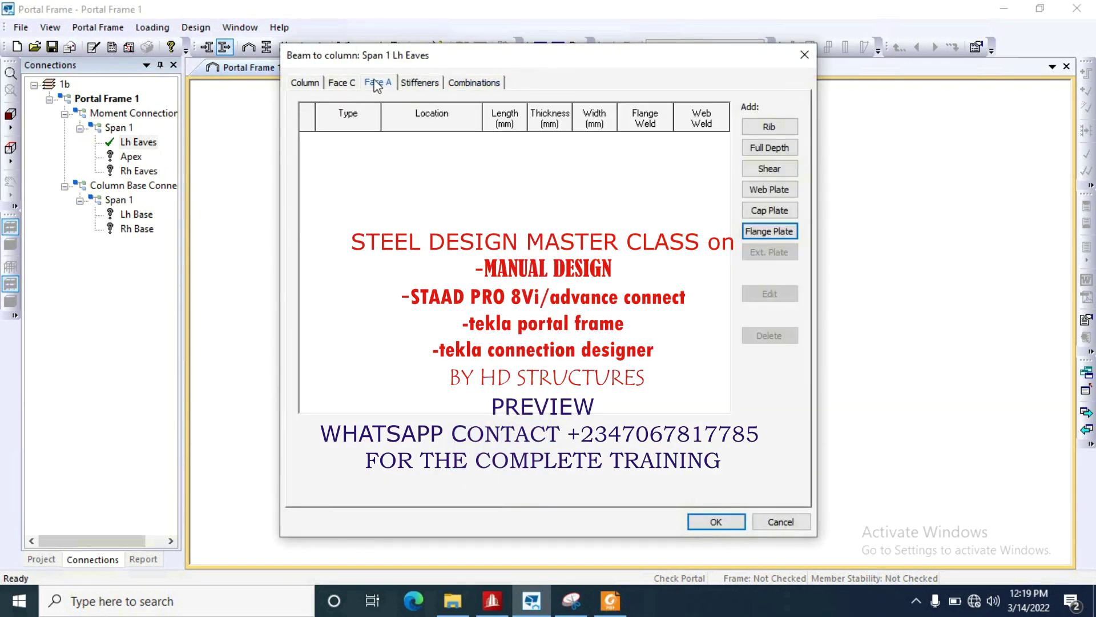
pyautogui.click(347, 86)
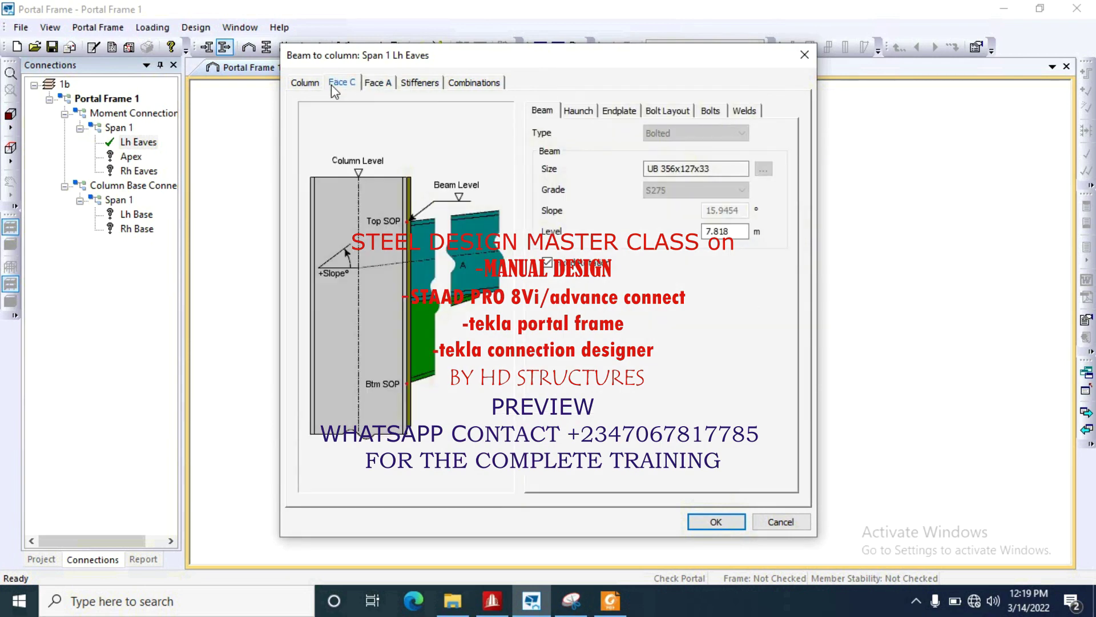
pyautogui.click(378, 86)
pyautogui.click(416, 87)
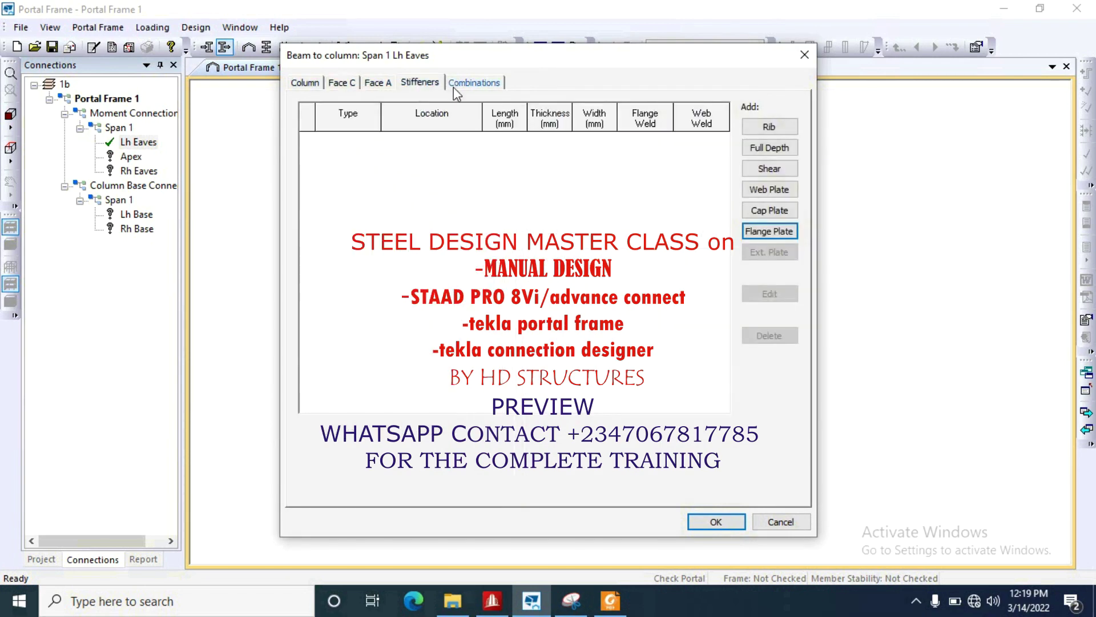
pyautogui.click(383, 88)
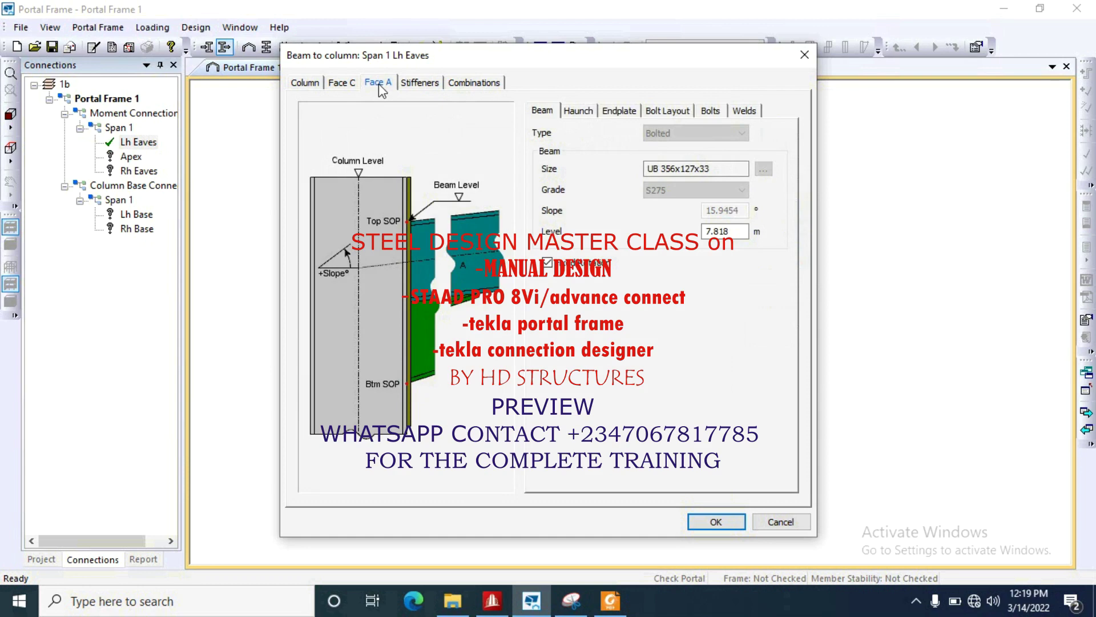
# Step: Confirm the Face A bottom flange weld as an 8.0 mm fillet at 410 N/mm² strength and accept it
pyautogui.click(743, 112)
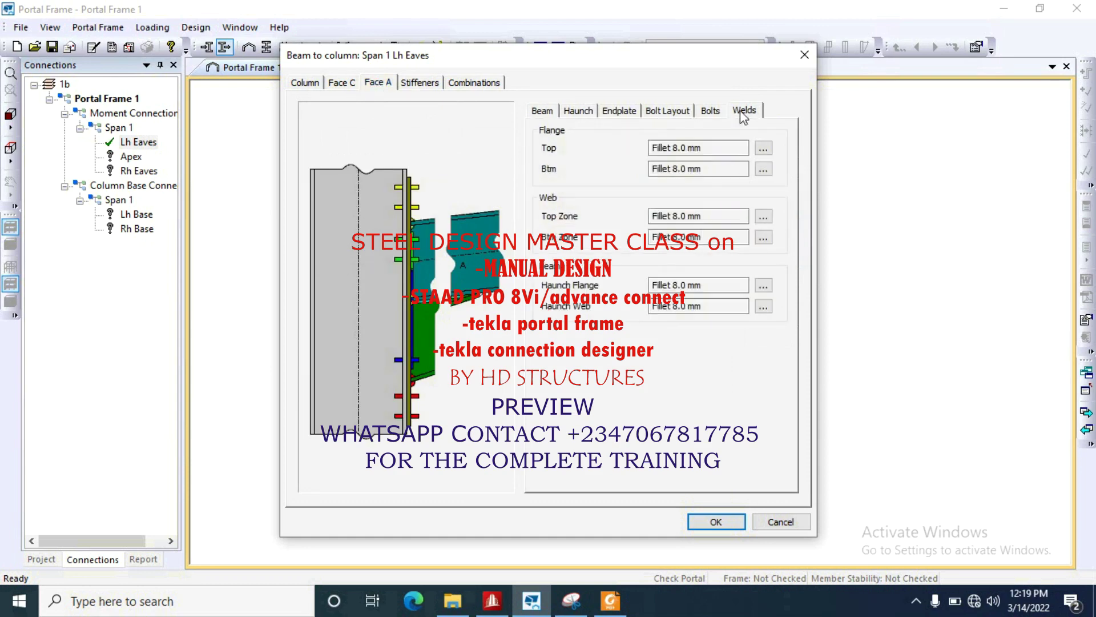
pyautogui.click(762, 170)
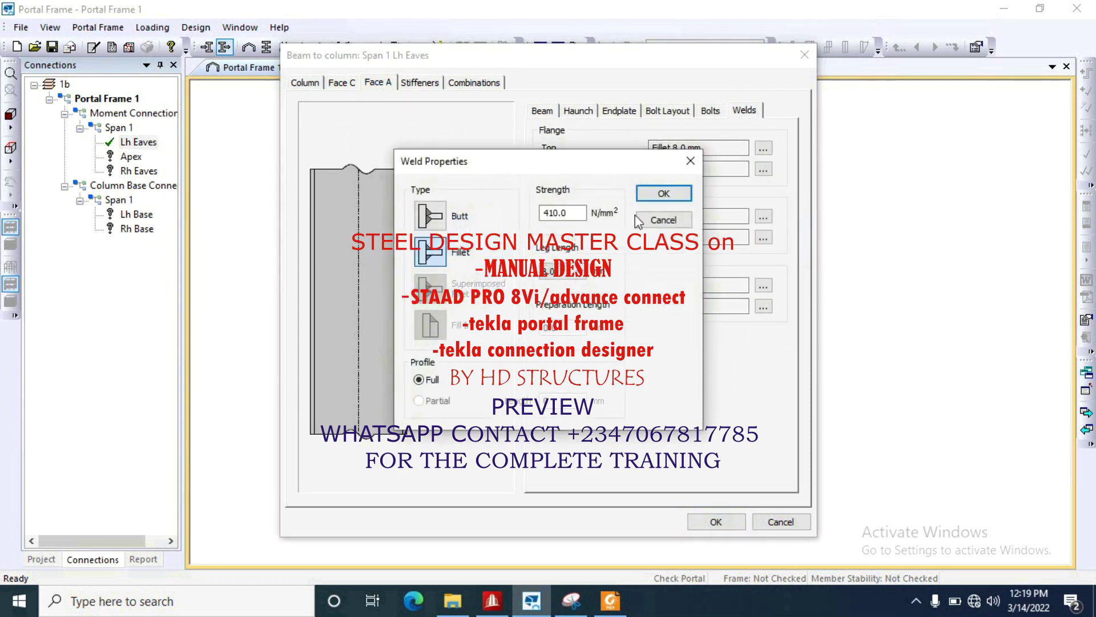
pyautogui.click(552, 276)
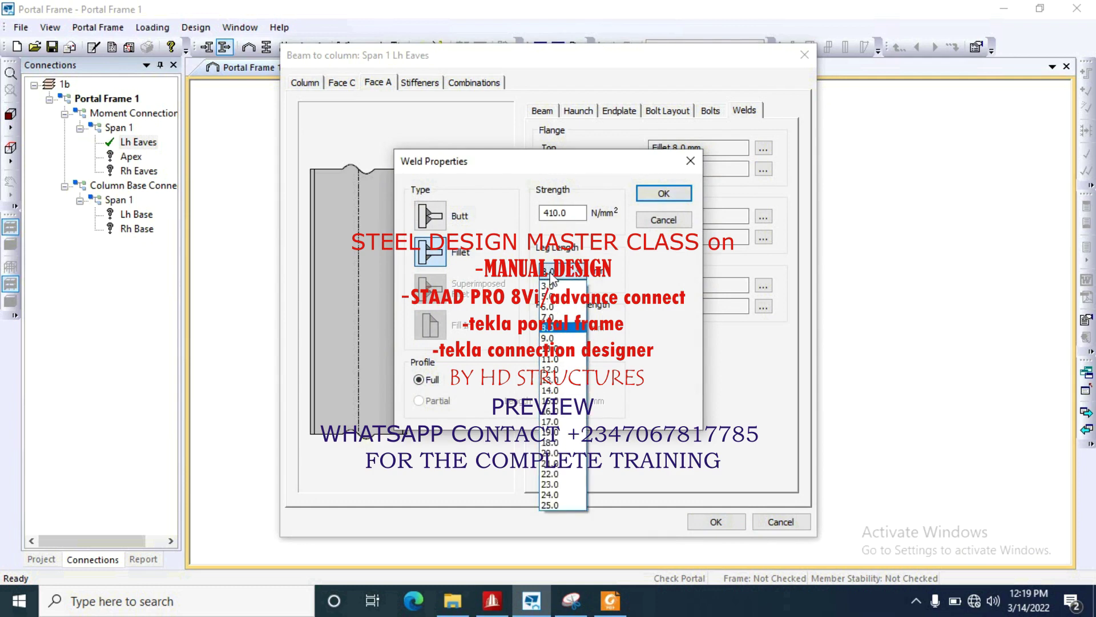
pyautogui.click(664, 194)
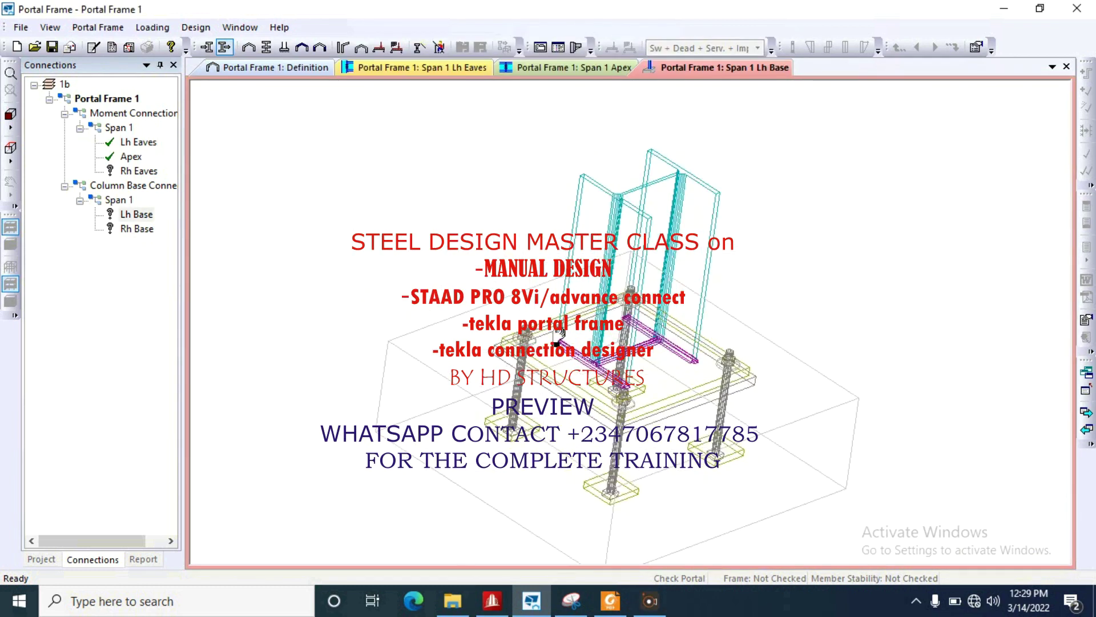
# Step: Orbit the Lh Base view and run Design Connection on the left column base
pyautogui.moveTo(518, 297); pyautogui.dragTo(668, 377, button='middle')
pyautogui.rightClick(671, 328)
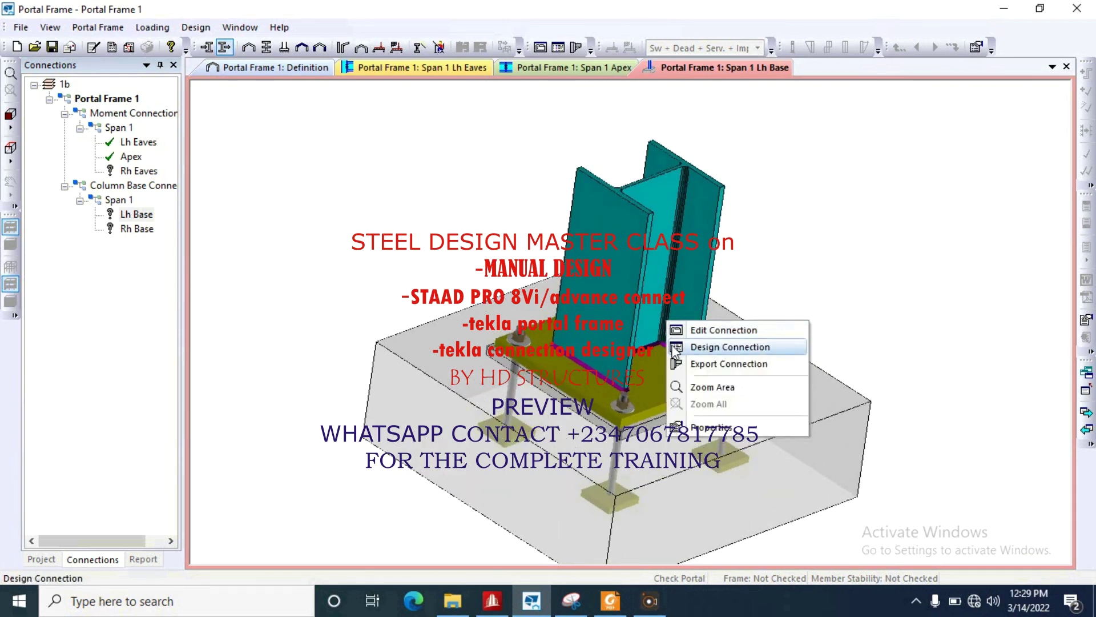
pyautogui.click(692, 330)
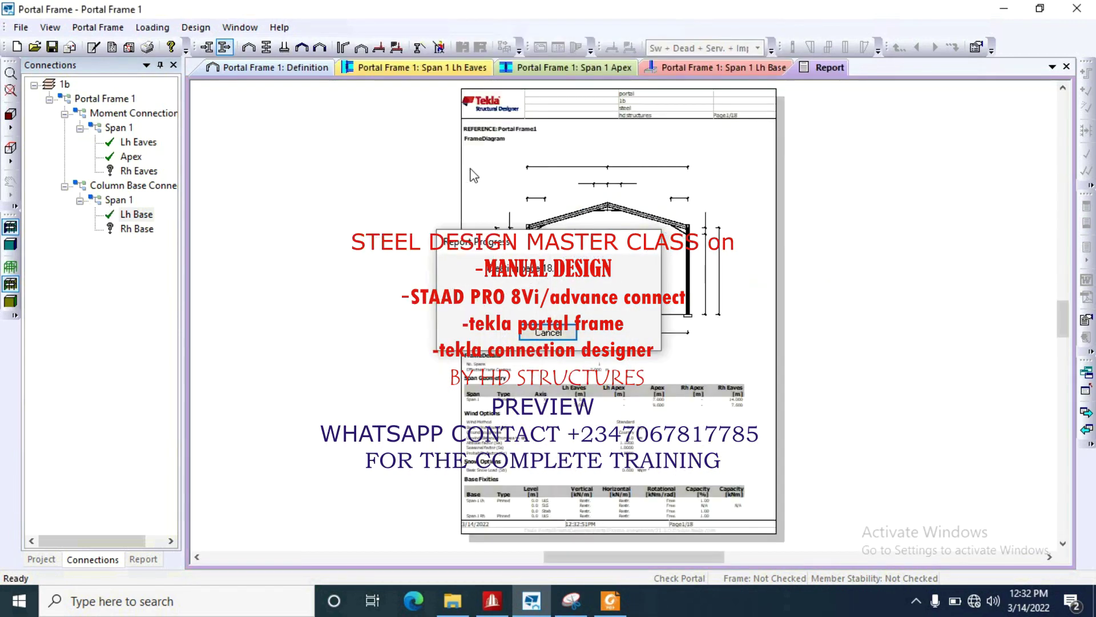
pyautogui.scroll(-5, 562, 212)
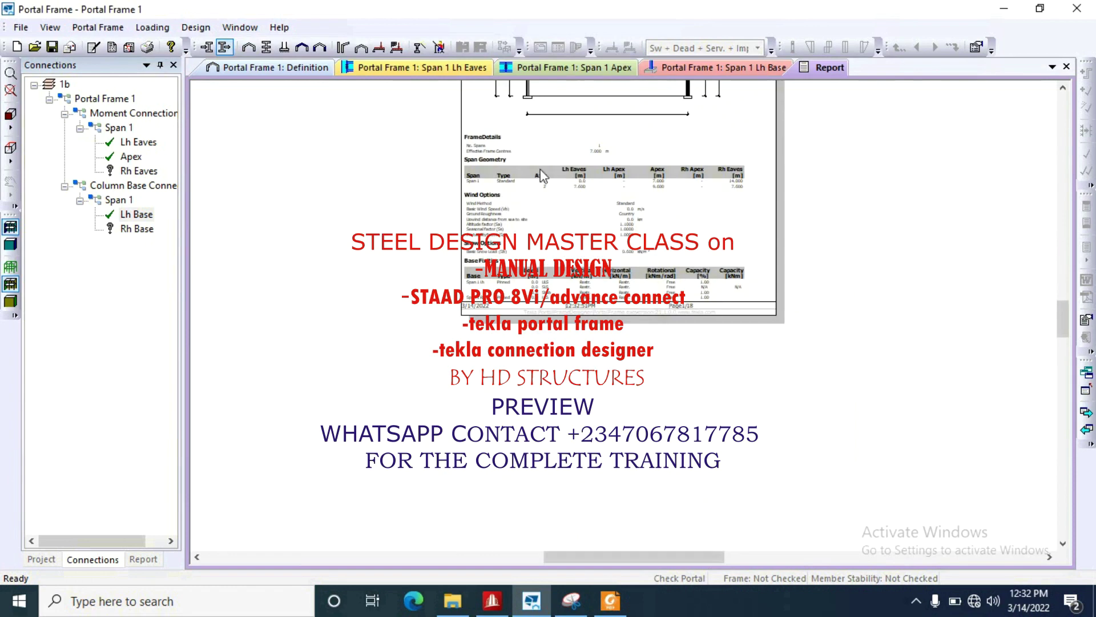
pyautogui.scroll(-5, 562, 212)
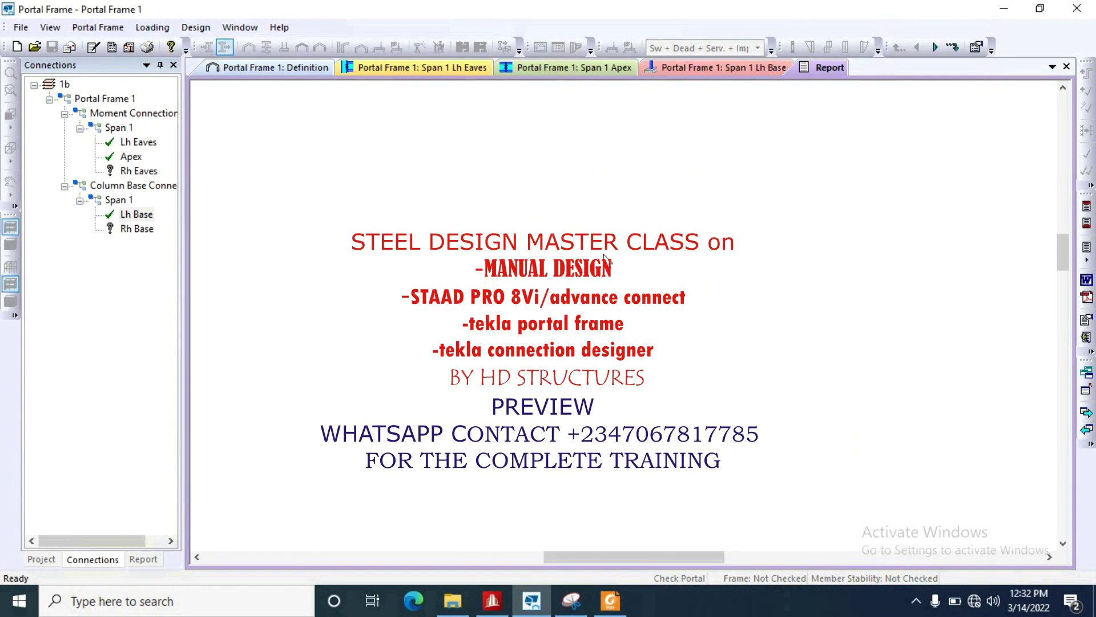
pyautogui.scroll(-2, 604, 257)
pyautogui.scroll(-2, 599, 253)
pyautogui.scroll(-2, 597, 252)
pyautogui.scroll(-2, 593, 251)
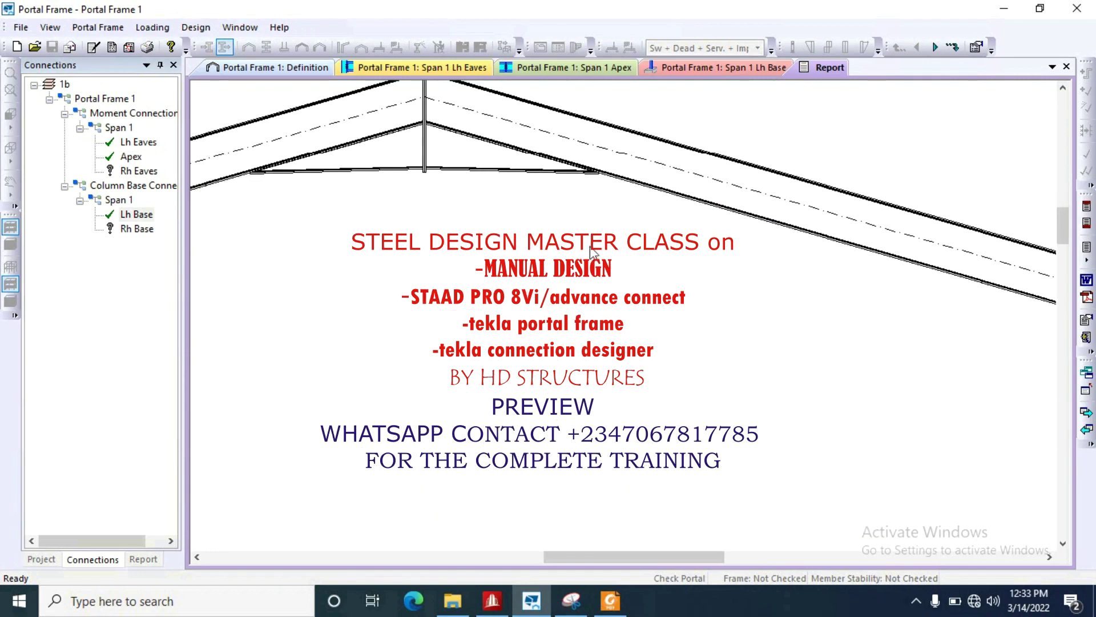
# Step: Export the frame report to 1b.pdf, review it through the serviceability results, then close it
pyautogui.click(1086, 296)
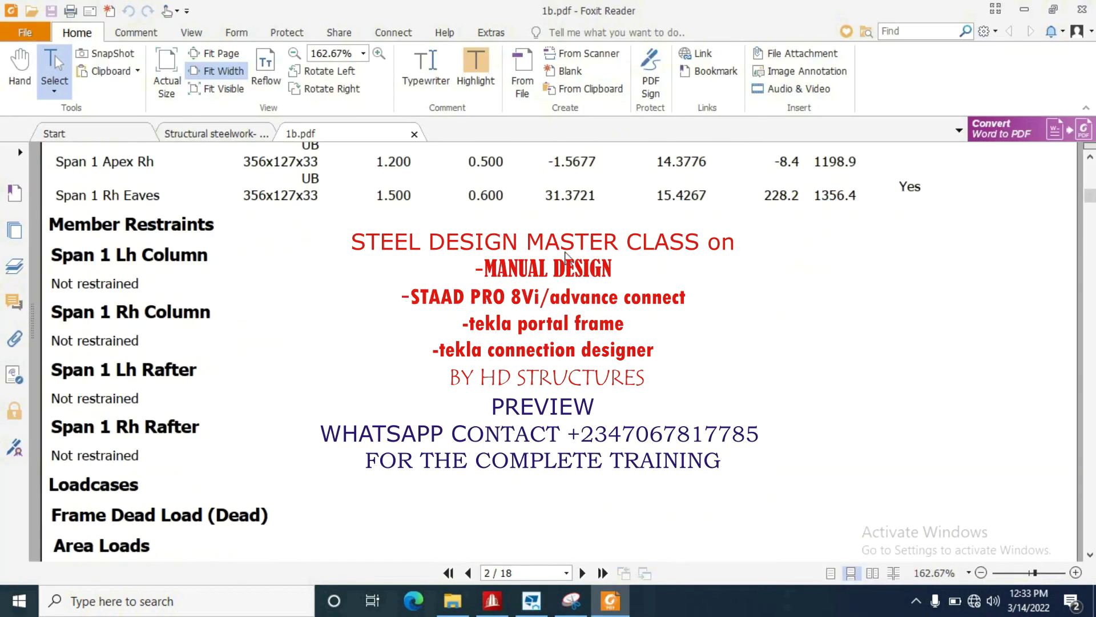
pyautogui.scroll(-5, 566, 249)
pyautogui.scroll(-5, 566, 250)
pyautogui.scroll(-5, 566, 250)
pyautogui.scroll(-5, 567, 249)
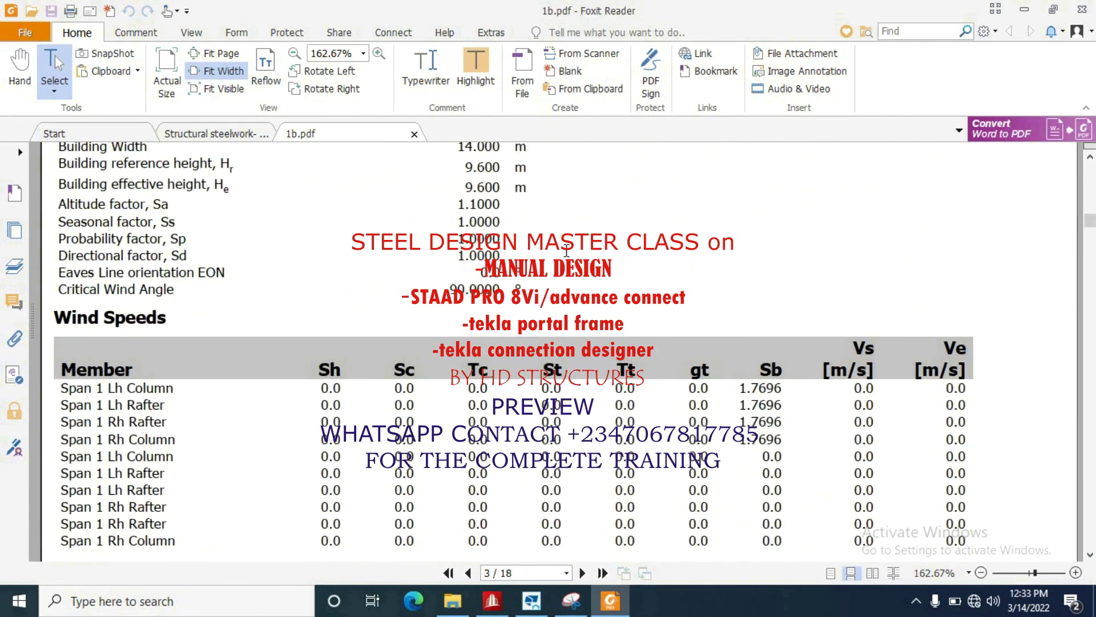
pyautogui.scroll(-5, 566, 248)
pyautogui.scroll(-5, 567, 249)
pyautogui.scroll(-5, 567, 252)
pyautogui.scroll(-5, 566, 251)
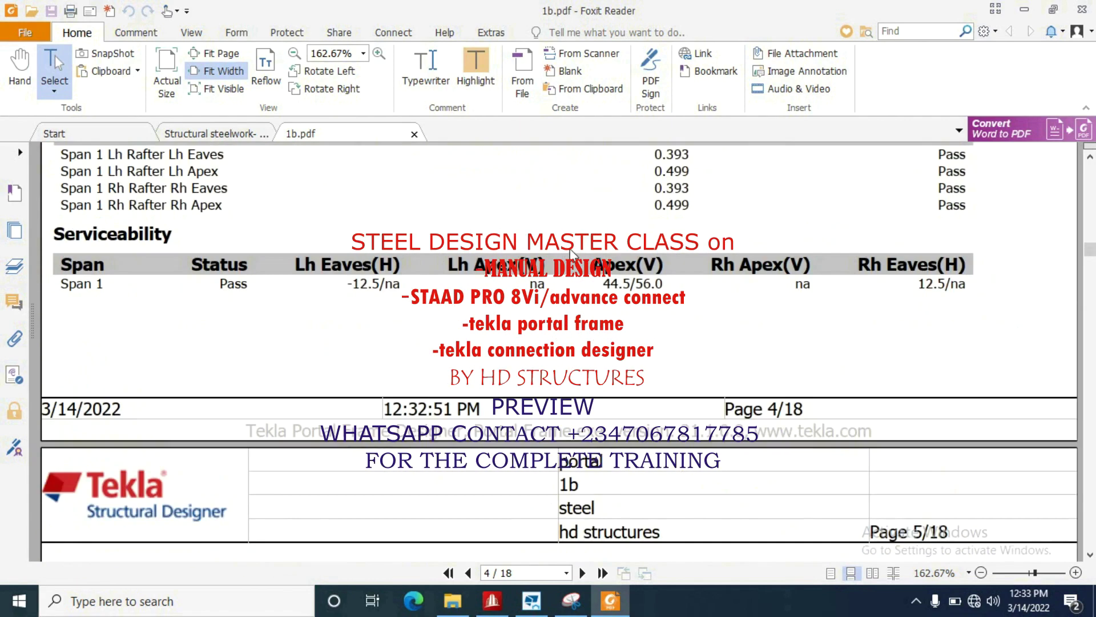
pyautogui.scroll(-5, 566, 251)
pyautogui.scroll(-5, 567, 250)
pyautogui.scroll(-5, 568, 249)
pyautogui.scroll(-5, 572, 245)
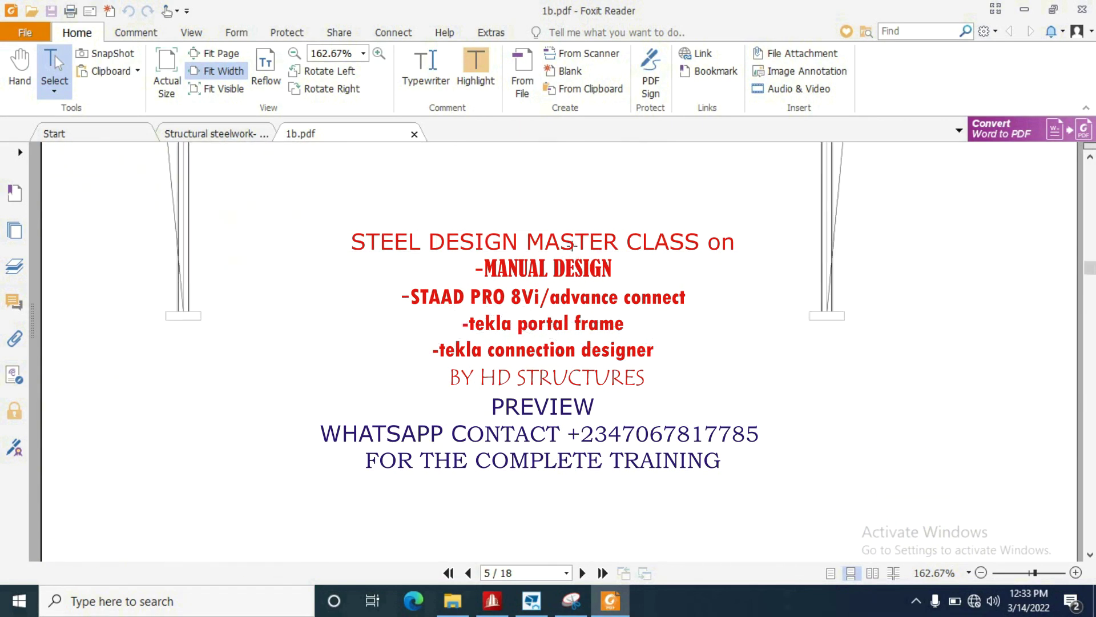
pyautogui.scroll(-5, 591, 240)
pyautogui.scroll(-5, 617, 232)
pyautogui.scroll(-5, 653, 224)
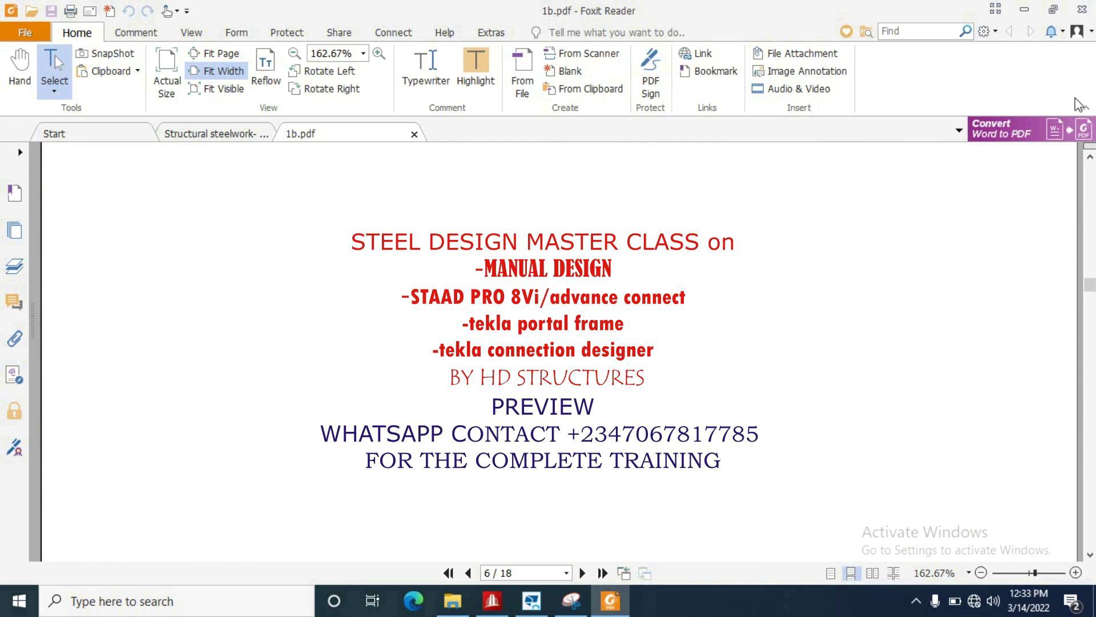
pyautogui.click(1084, 14)
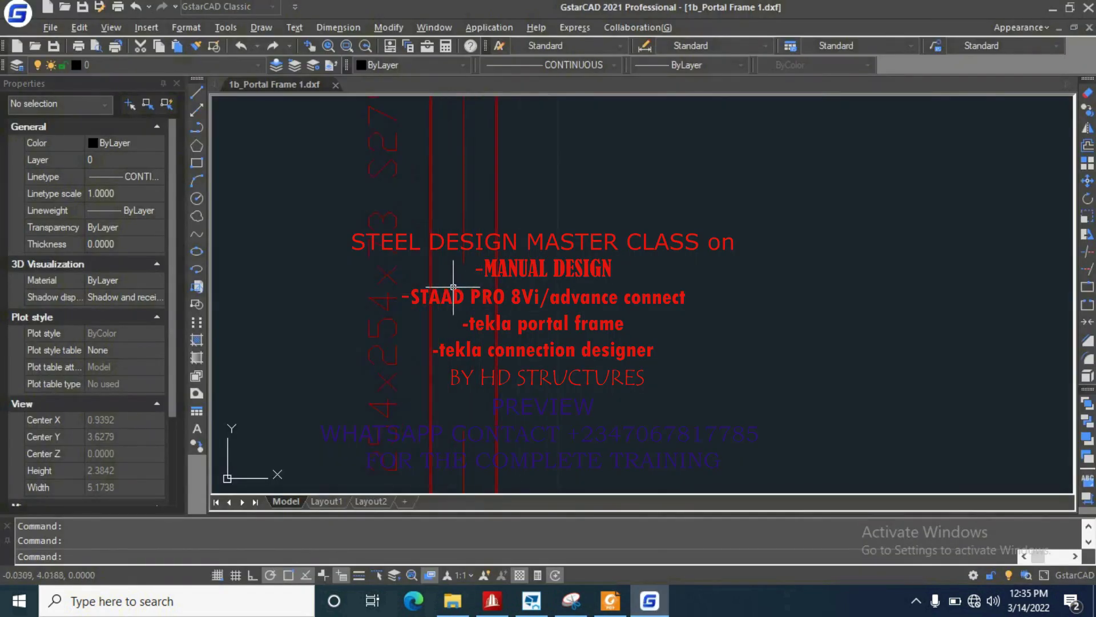
pyautogui.scroll(2, 446, 223)
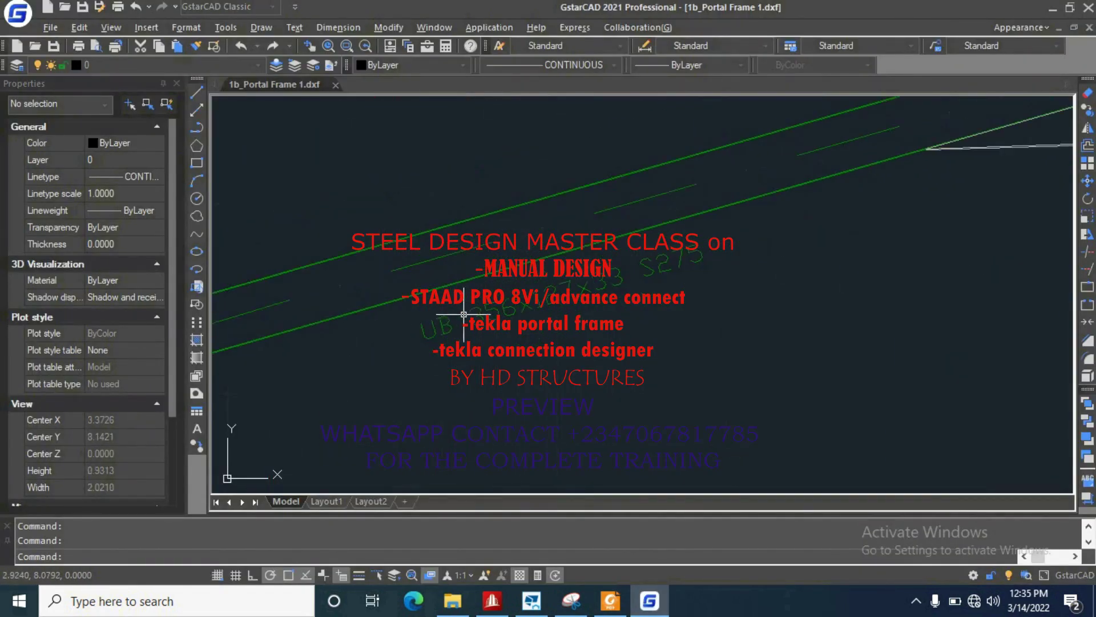
pyautogui.scroll(-3, 702, 248)
pyautogui.scroll(-2, 564, 256)
pyautogui.scroll(1, 564, 255)
pyautogui.scroll(2, 561, 244)
pyautogui.scroll(2, 557, 231)
pyautogui.scroll(1, 554, 219)
pyautogui.scroll(-2, 555, 295)
pyautogui.scroll(-1, 737, 296)
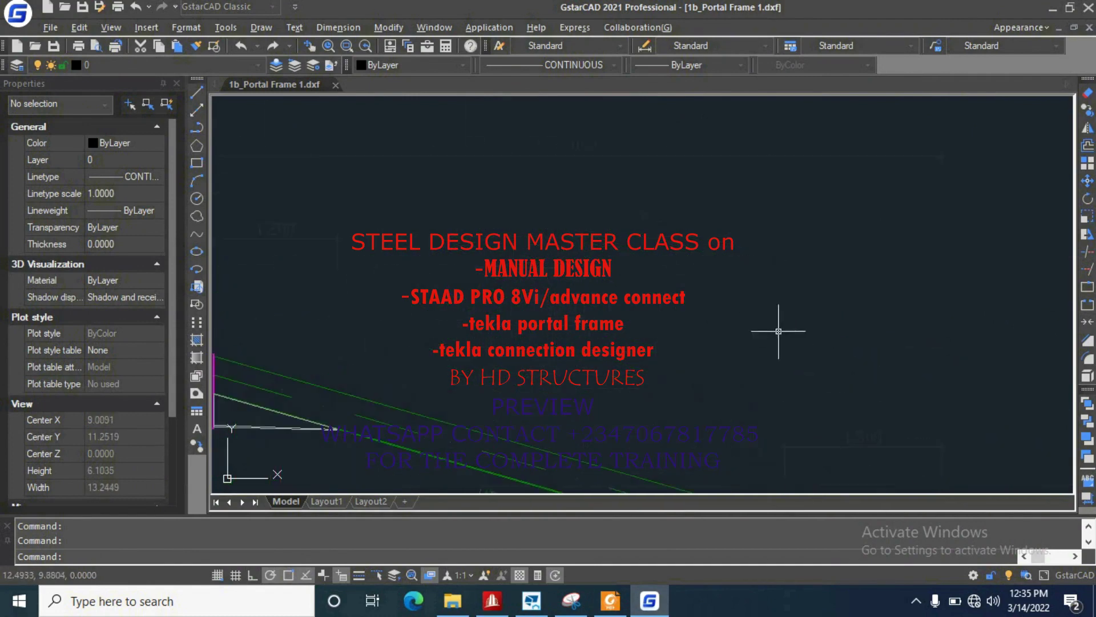
pyautogui.scroll(-1, 778, 326)
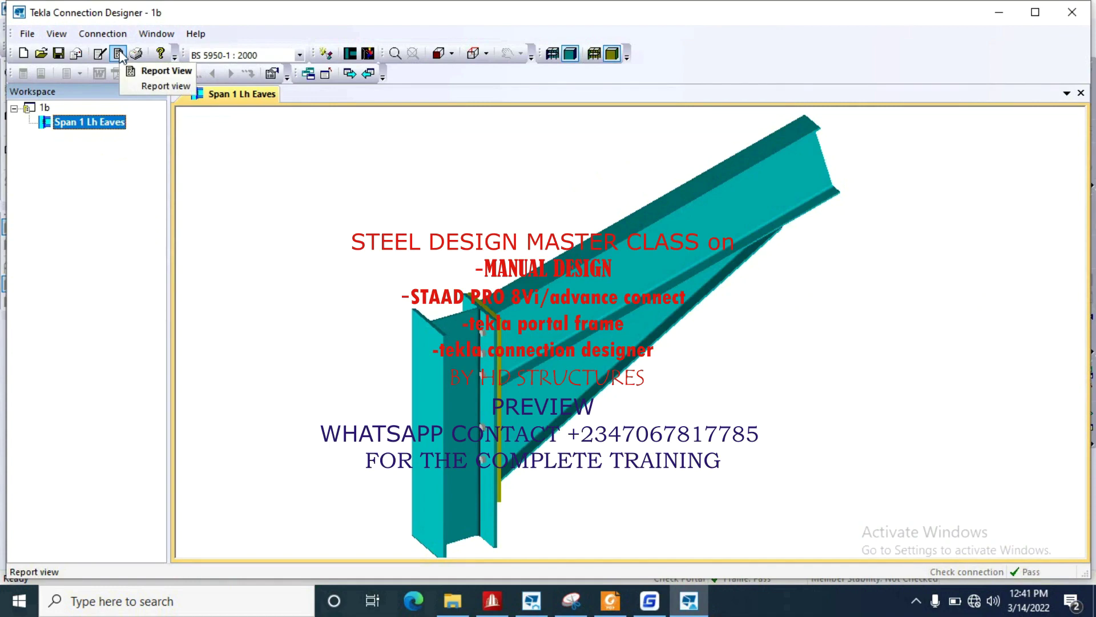
# Step: Generate the Span 1 Lh Eaves design report and dismiss the column base check results
pyautogui.click(119, 53)
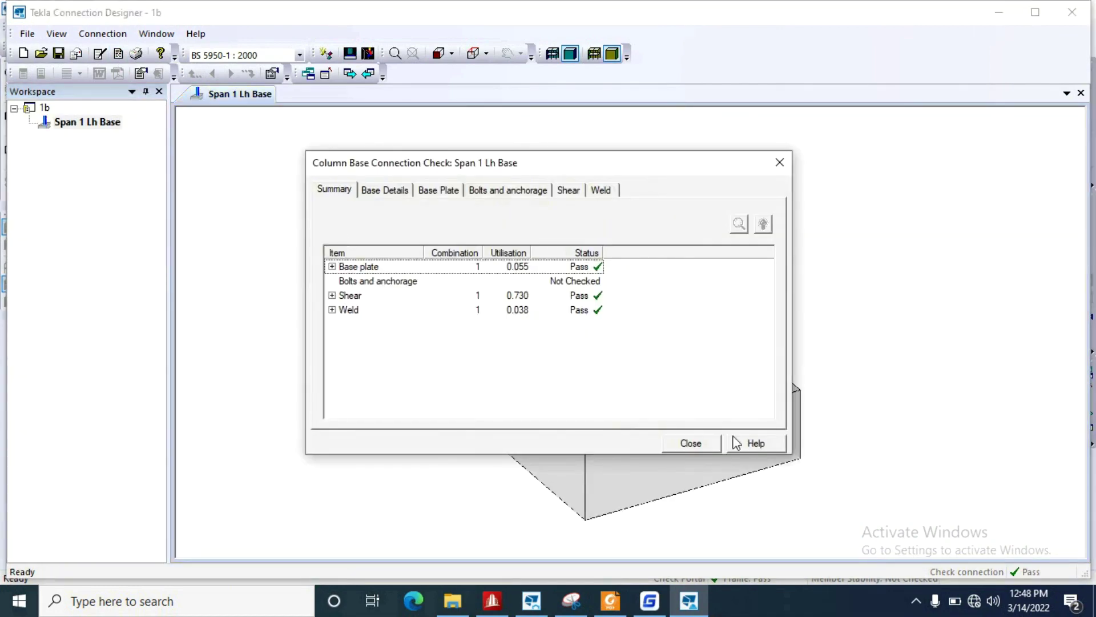
pyautogui.click(709, 443)
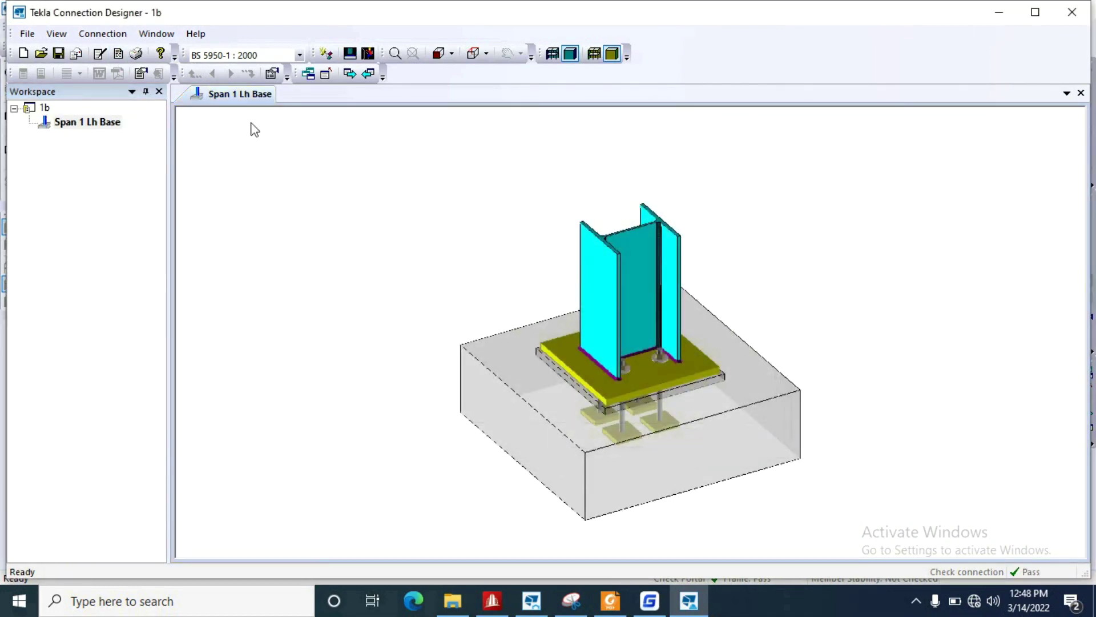
# Step: Select the Span 1 Lh Base connection in the Workspace tree and bring up its actions
pyautogui.click(75, 124)
pyautogui.rightClick(76, 125)
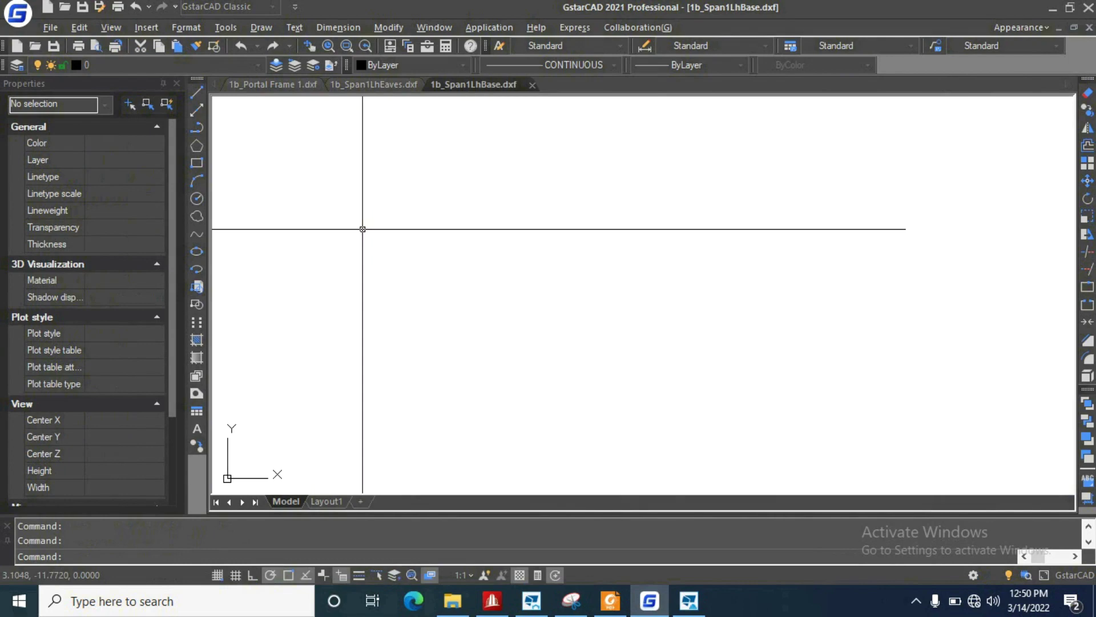
pyautogui.scroll(-3, 447, 290)
pyautogui.scroll(-3, 453, 309)
pyautogui.scroll(-3, 443, 359)
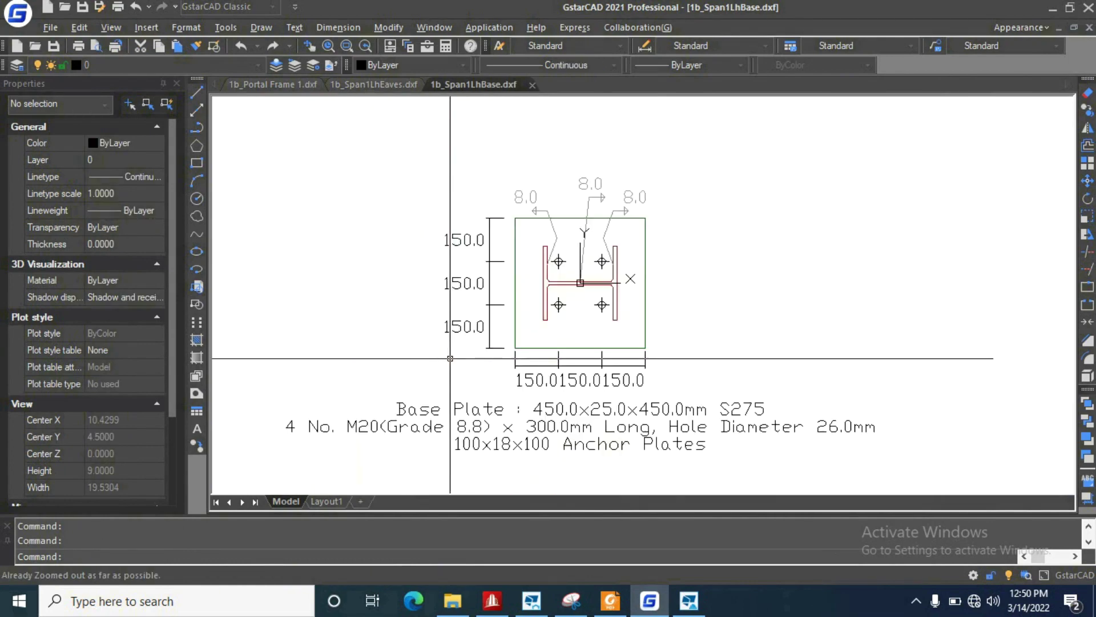